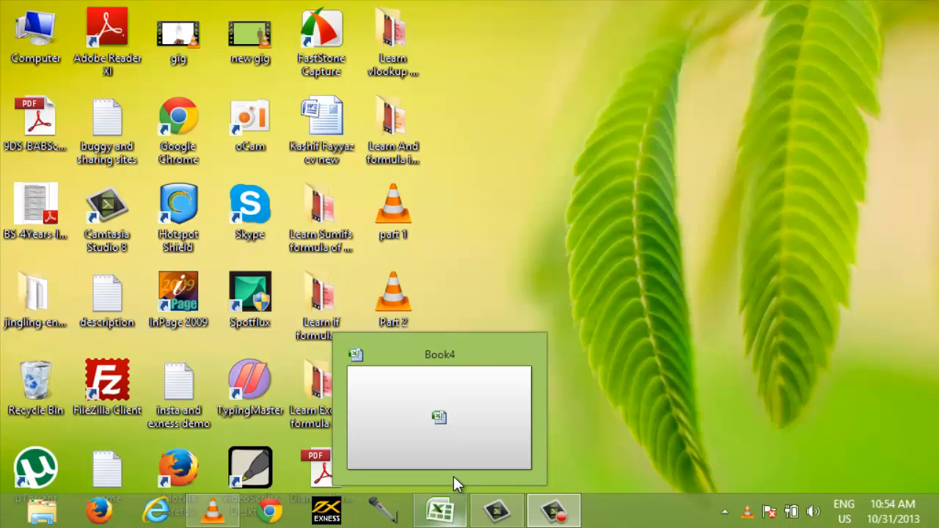
Step: Switch to the Book4 workbook in Excel and enter the first student's roll number in cell A7
{"action": "left_click", "coordinate": [455, 510]}
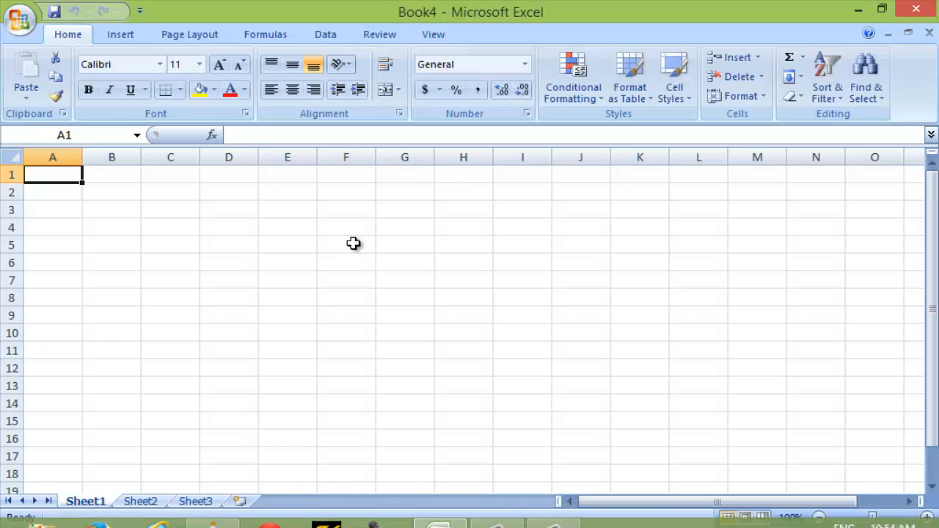
{"action": "left_click", "coordinate": [121, 265]}
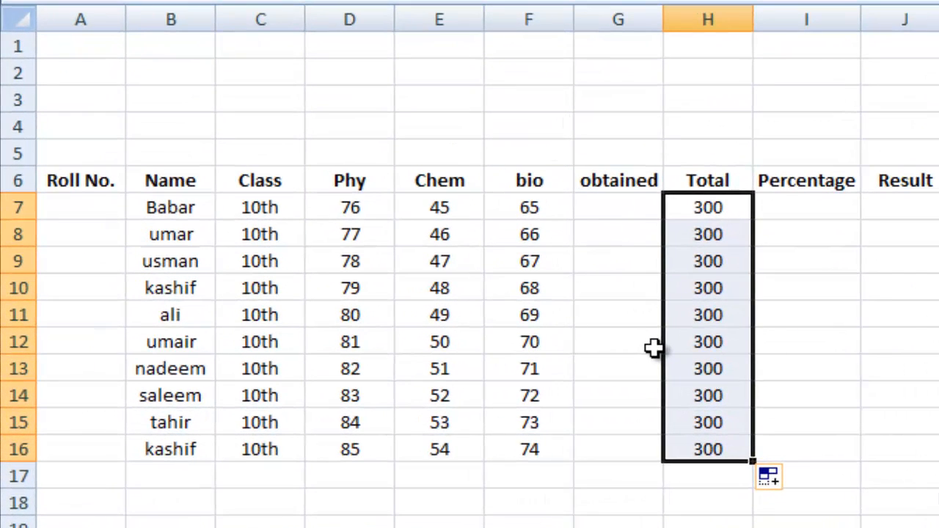
{"action": "left_click", "coordinate": [99, 207]}
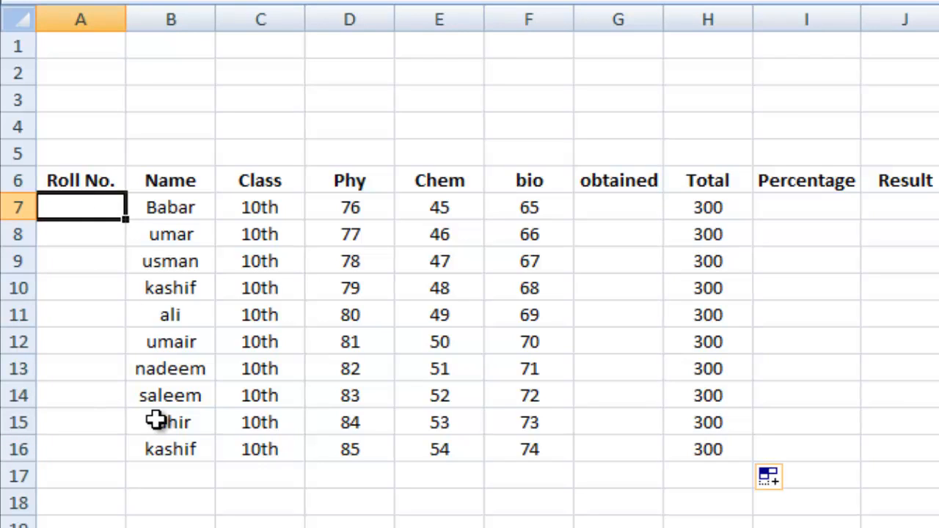
{"action": "type", "text": "345"}
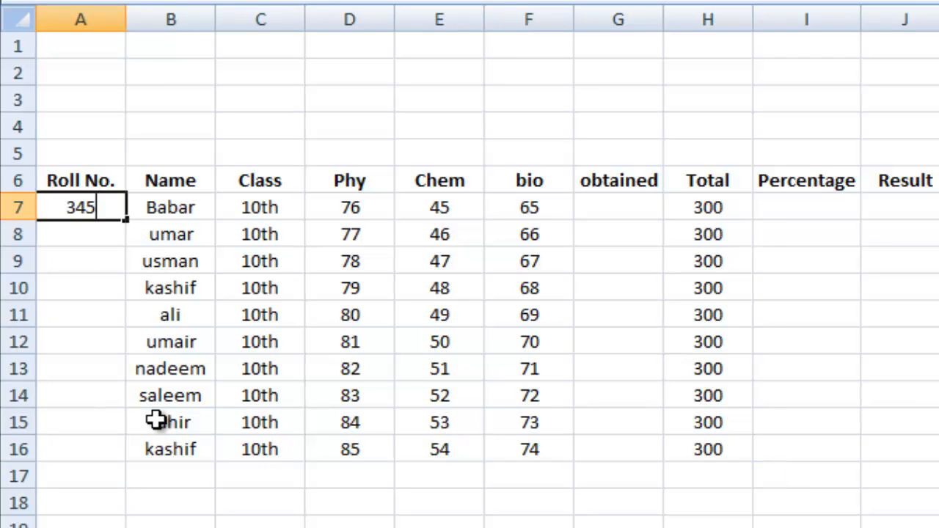
{"action": "type", "text": "23"}
{"action": "left_click", "coordinate": [84, 312]}
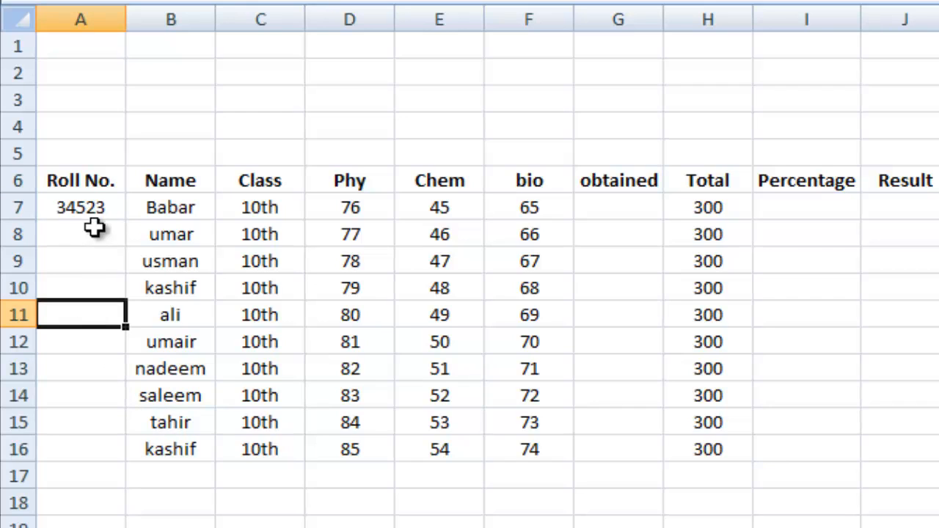
Step: Fill the roll numbers from A7 down to A16 as a series increasing by one
{"action": "left_click", "coordinate": [97, 207]}
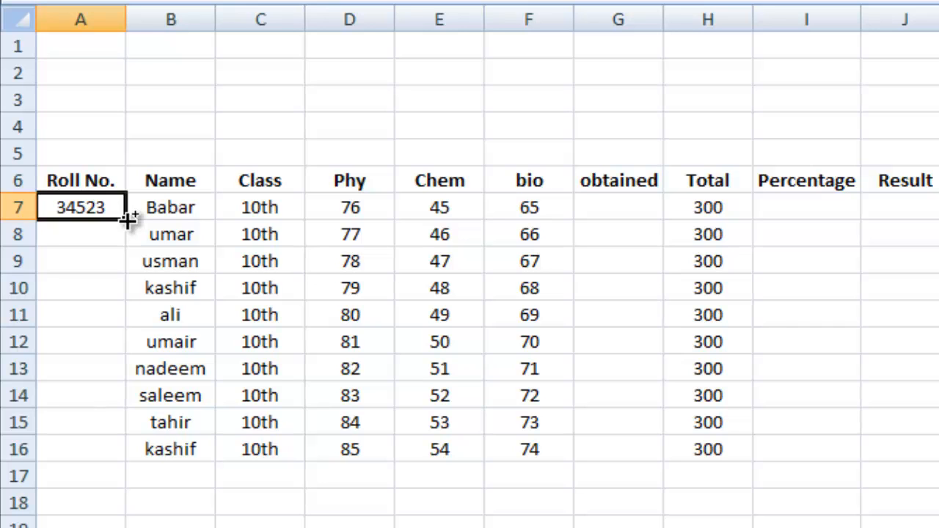
{"action": "left_click_drag", "start_coordinate": [127, 226], "coordinate": [126, 451]}
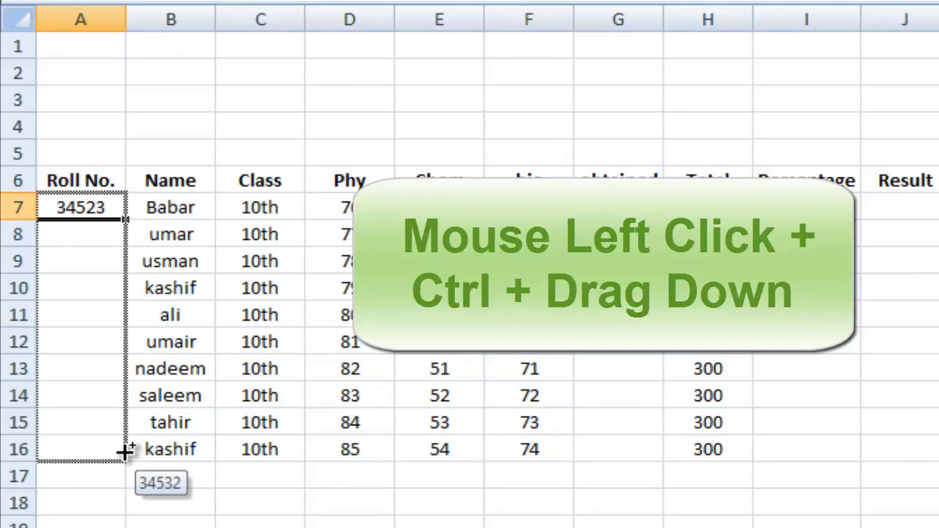
{"action": "left_click_drag", "start_coordinate": [125, 452], "coordinate": [123, 450]}
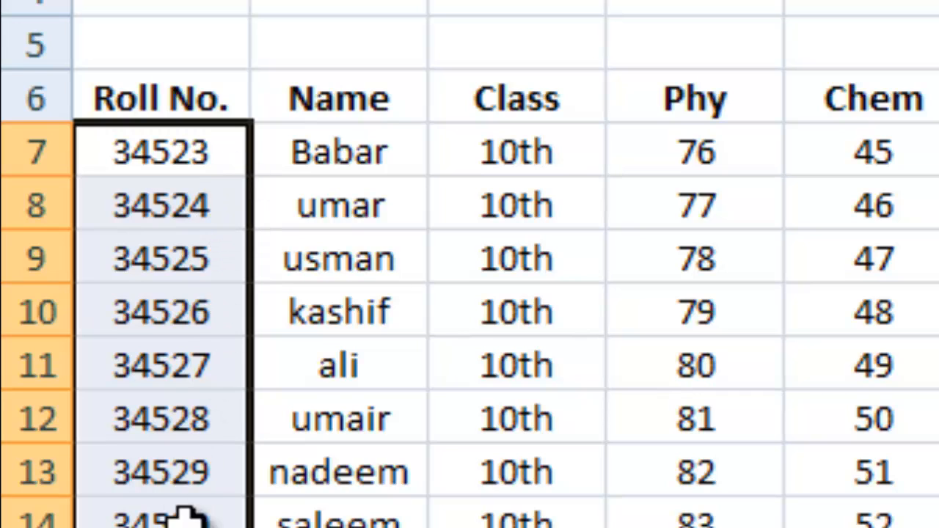
{"action": "left_click", "coordinate": [204, 305]}
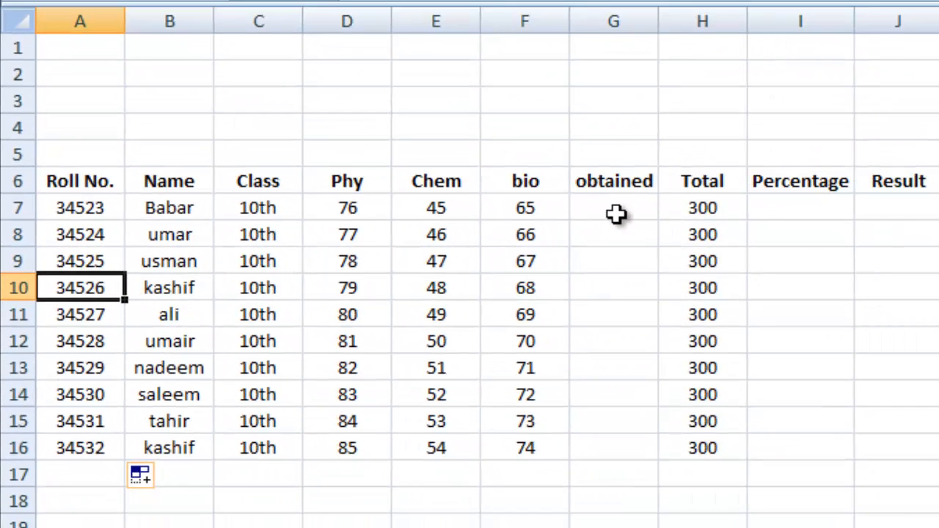
Step: Calculate the obtained marks in G7 with =sum(D7:F7) and fill the formula down to G16
{"action": "left_click", "coordinate": [615, 214]}
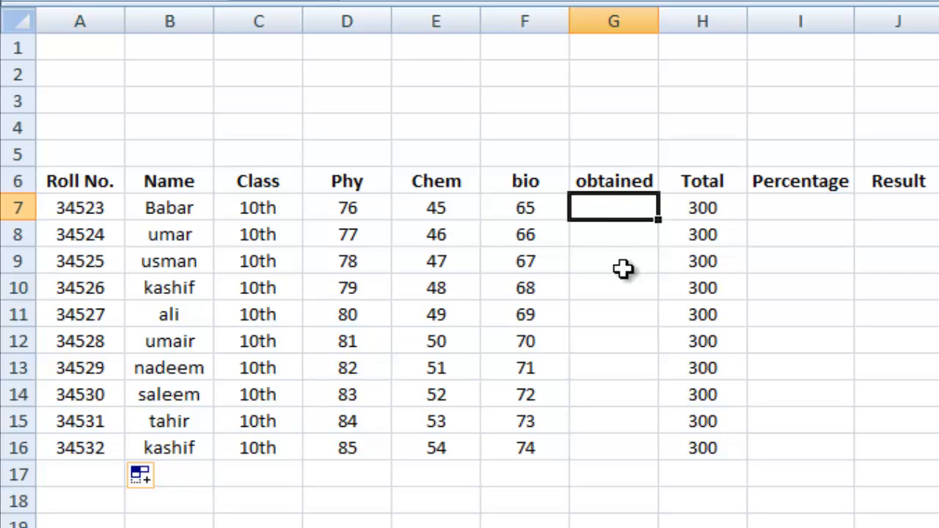
{"action": "type", "text": "=sum"}
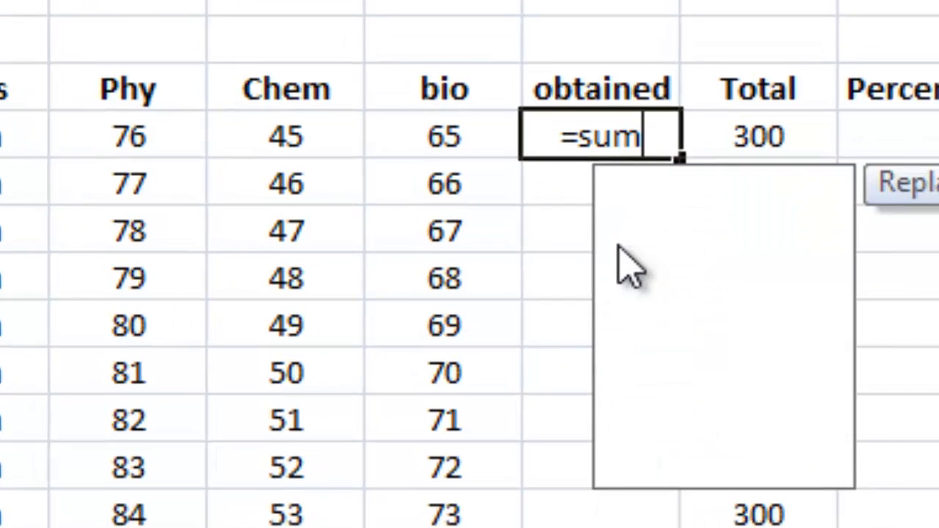
{"action": "type", "text": "("}
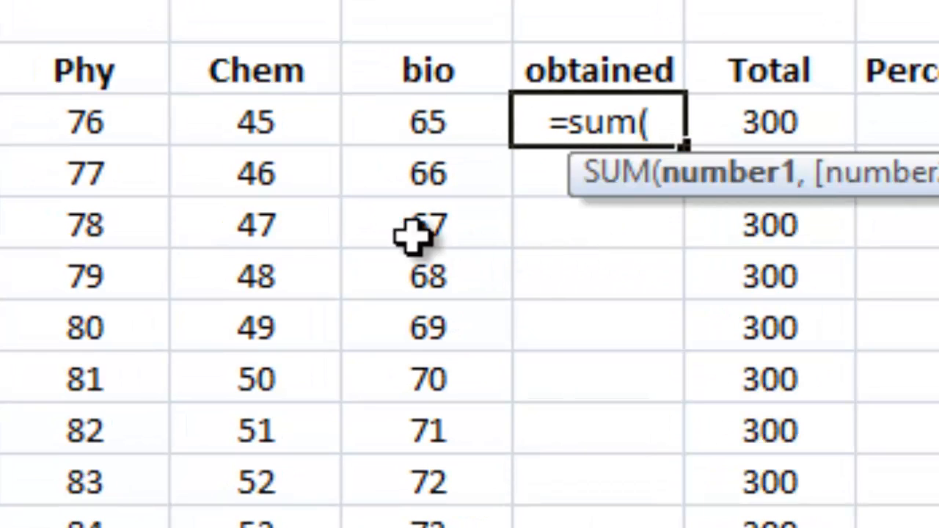
{"action": "left_click_drag", "start_coordinate": [96, 101], "coordinate": [450, 123]}
{"action": "type", "text": ")"}
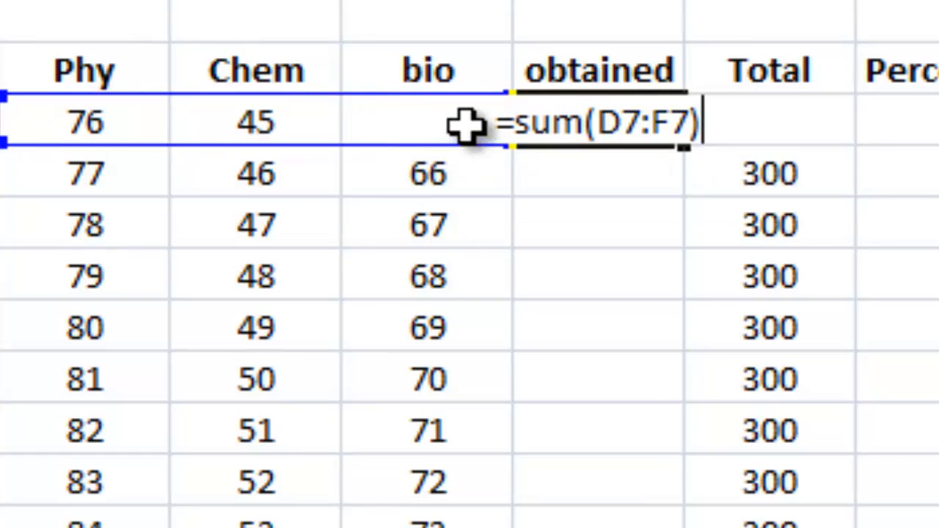
{"action": "key", "text": "Return"}
{"action": "left_click", "coordinate": [610, 126]}
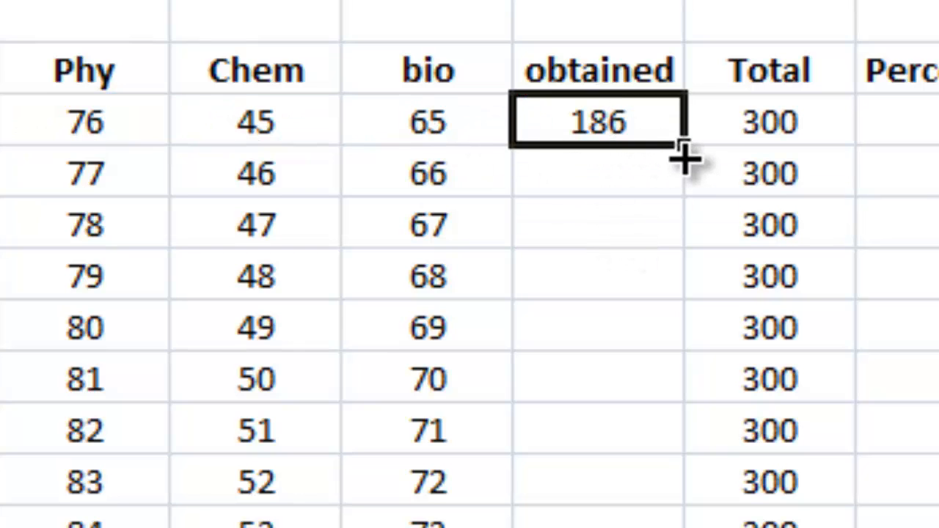
{"action": "left_click_drag", "start_coordinate": [682, 150], "coordinate": [659, 525]}
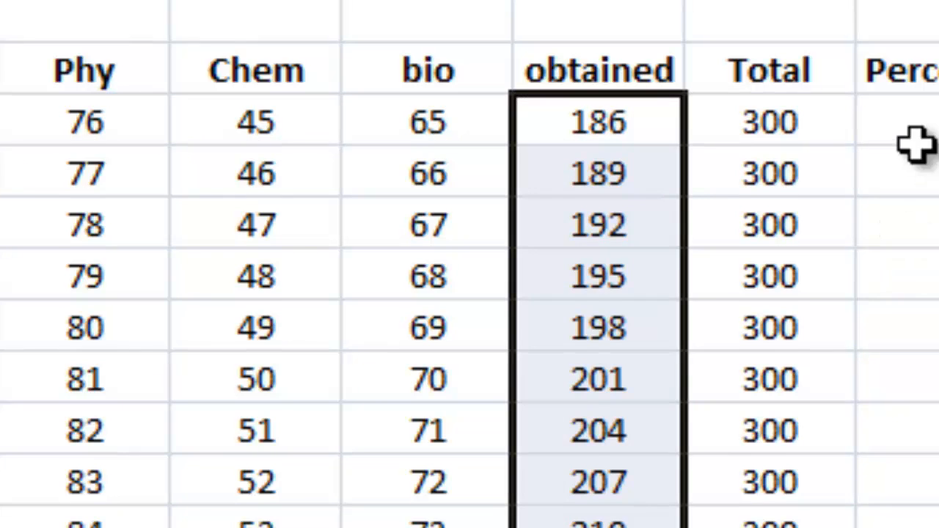
Step: Enter the formula =G7/H7 in Percentage cell I7 to divide the obtained marks by the total
{"action": "left_click", "coordinate": [914, 143]}
{"action": "type", "text": "="}
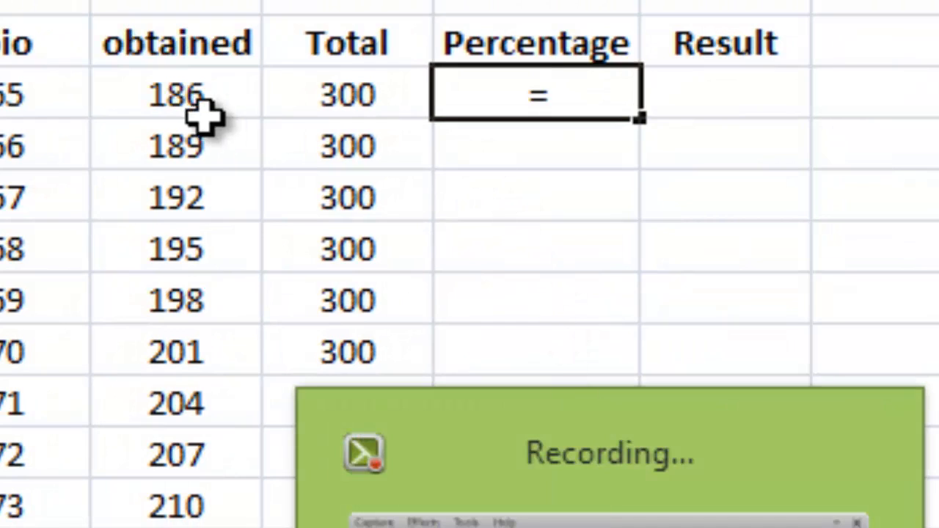
{"action": "left_click", "coordinate": [407, 110]}
{"action": "type", "text": "/"}
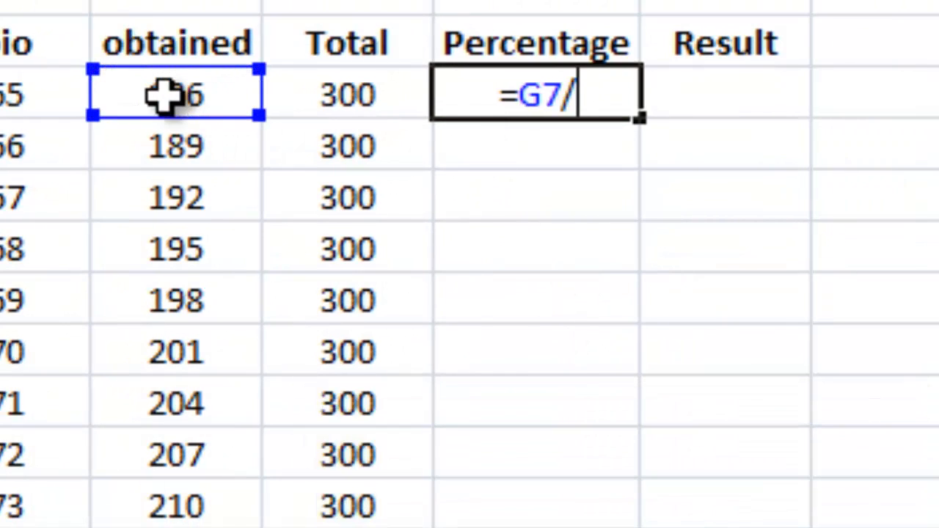
{"action": "left_click", "coordinate": [351, 101]}
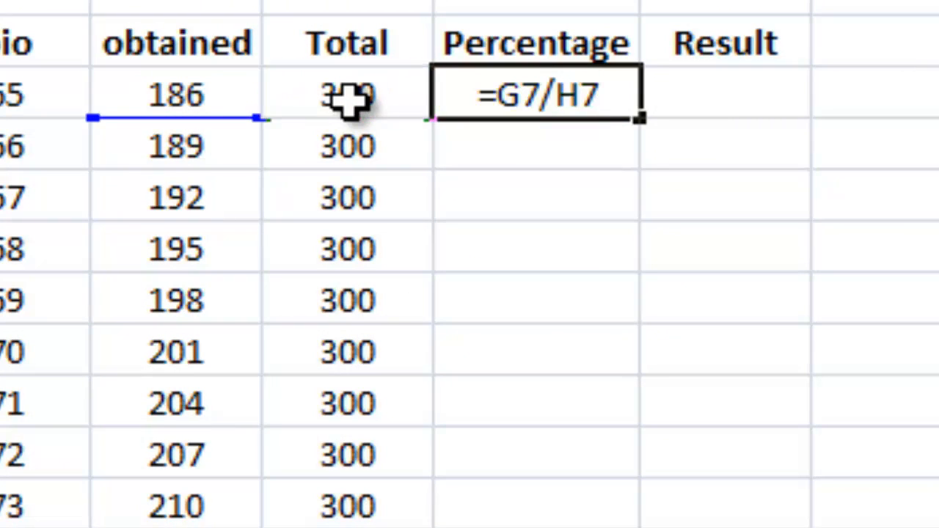
{"action": "key", "text": "Return"}
Step: Format I7 as a percentage with two decimal places and fill it down the Percentage column to I16
{"action": "left_click", "coordinate": [587, 94]}
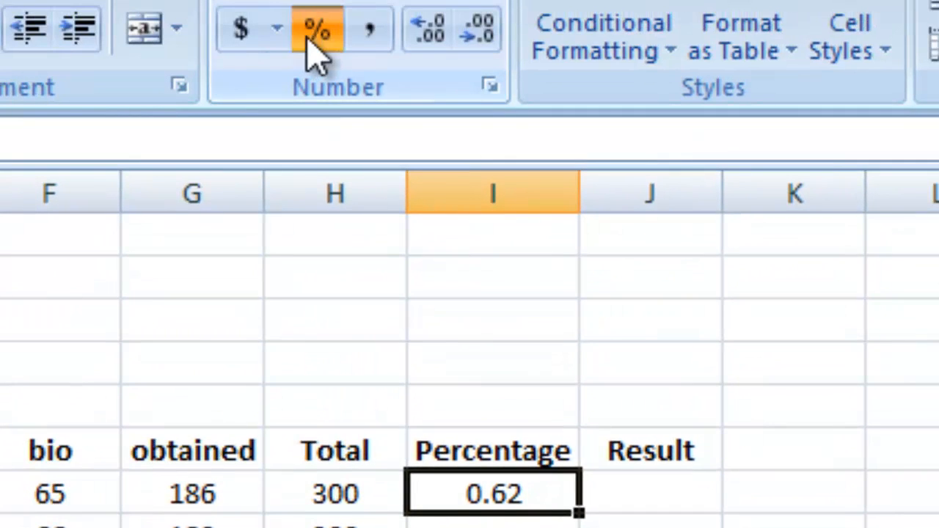
{"action": "left_click", "coordinate": [314, 31]}
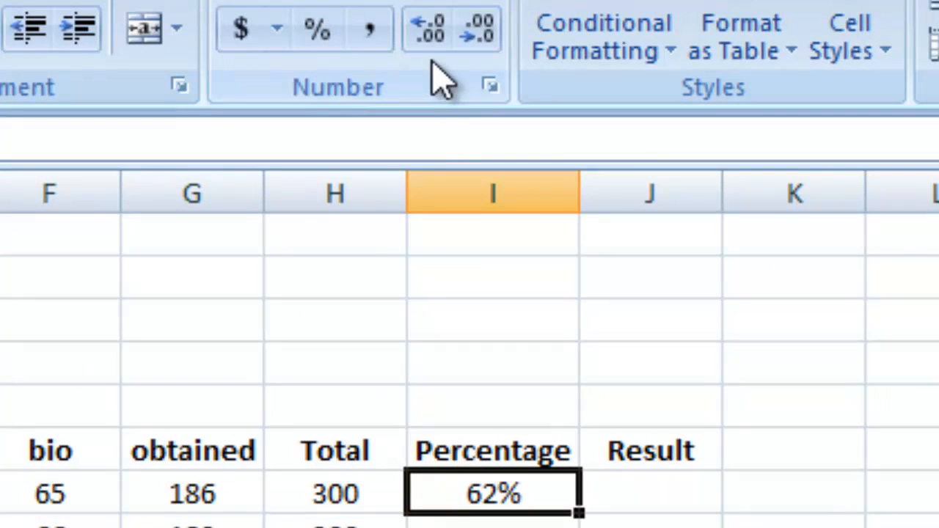
{"action": "left_click", "coordinate": [432, 29]}
{"action": "left_click", "coordinate": [431, 29]}
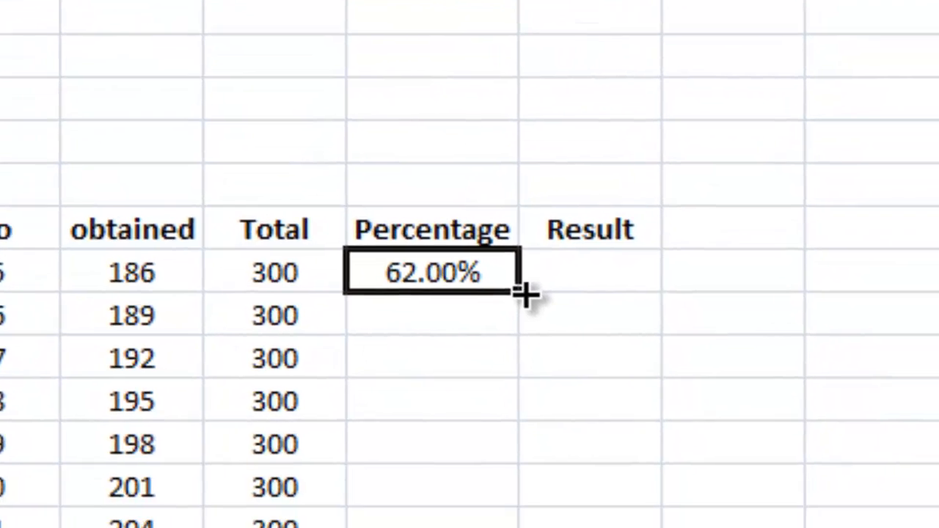
{"action": "left_click_drag", "start_coordinate": [579, 503], "coordinate": [575, 527]}
Step: Enter the formula =if(I7<40%,"Fail","Pass") in Result cell J7
{"action": "left_click", "coordinate": [534, 77]}
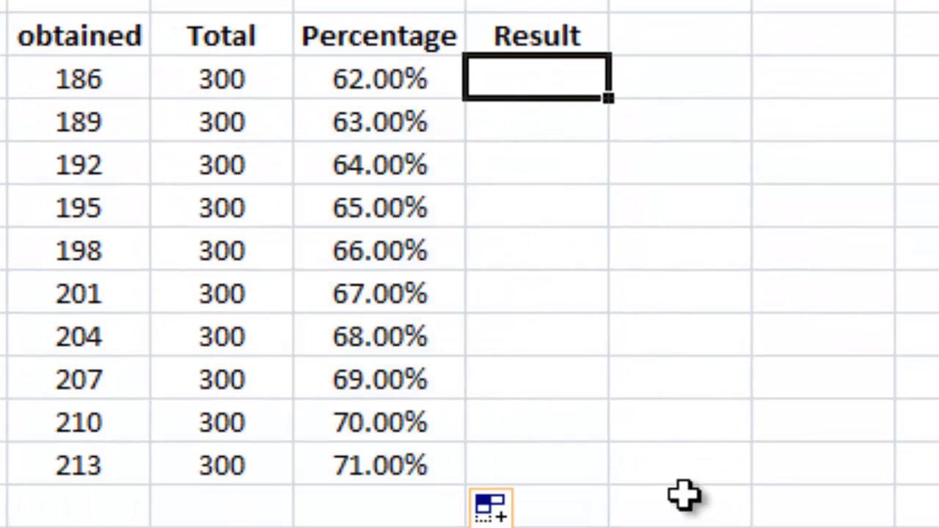
{"action": "type", "text": "=i"}
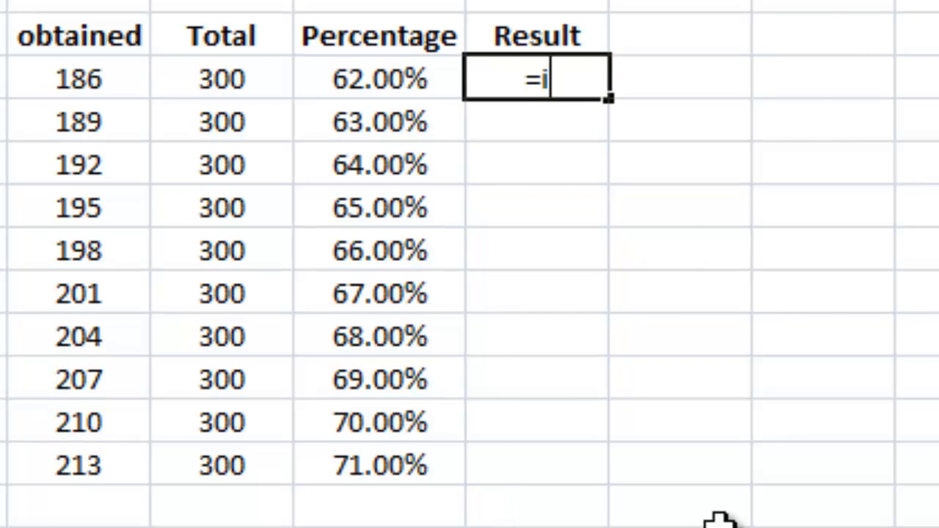
{"action": "type", "text": "f("}
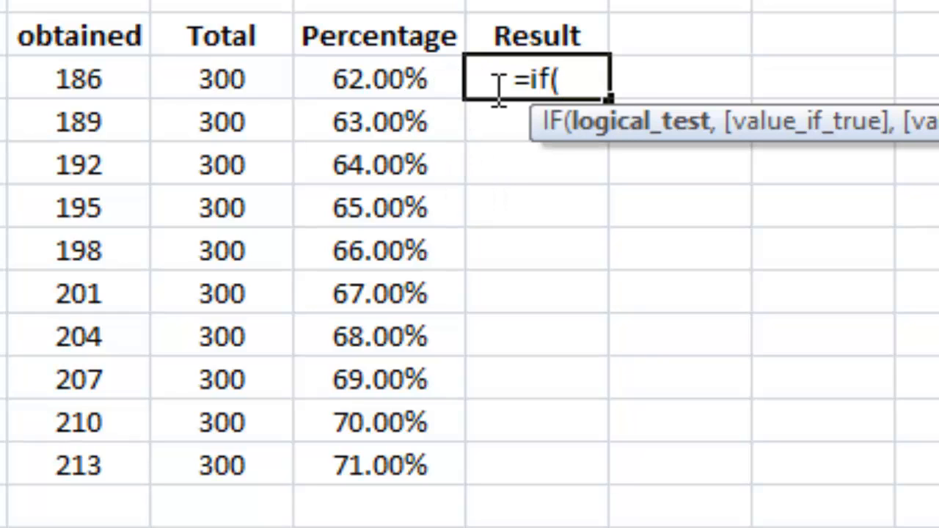
{"action": "left_click", "coordinate": [313, 80]}
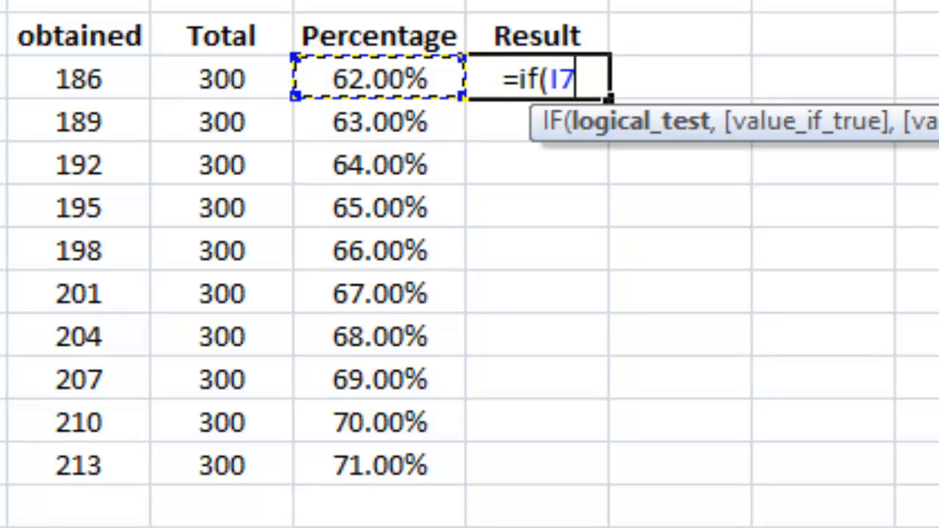
{"action": "type", "text": "<"}
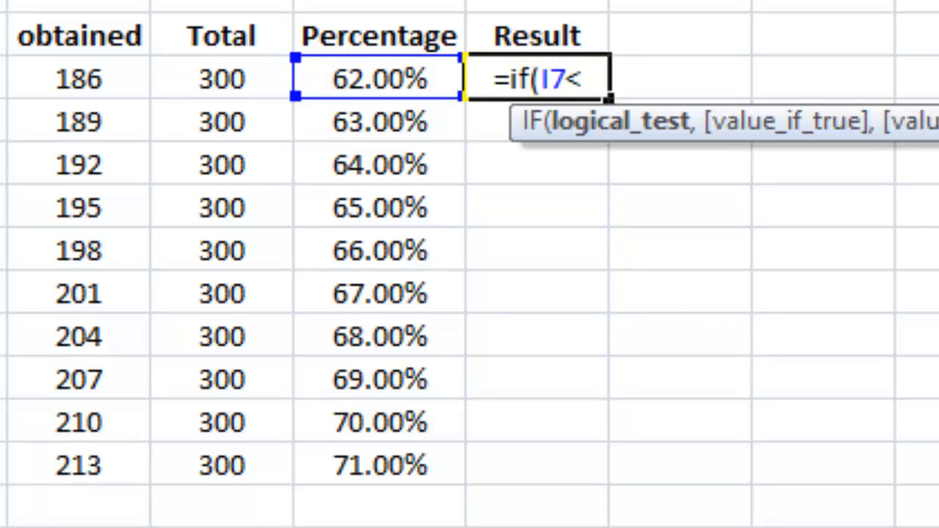
{"action": "type", "text": "40"}
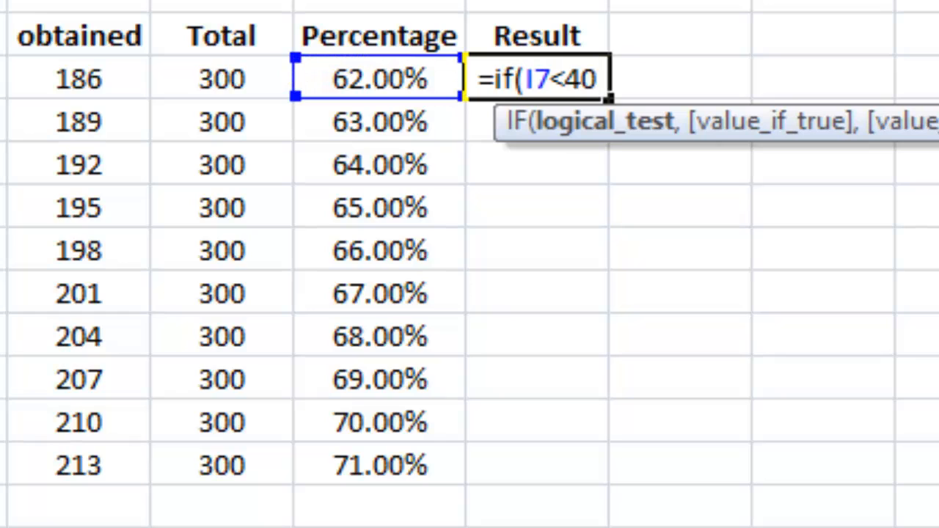
{"action": "type", "text": "%"}
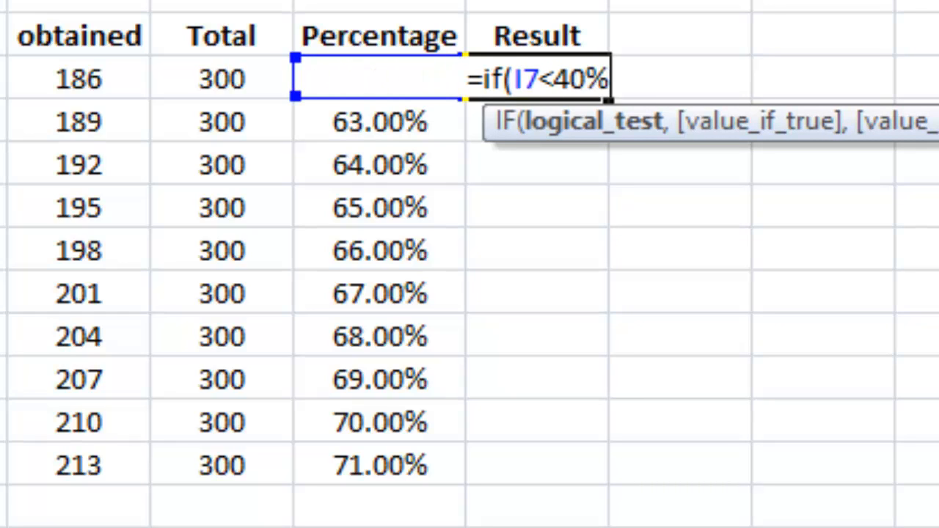
{"action": "type", "text": ",\"Fa"}
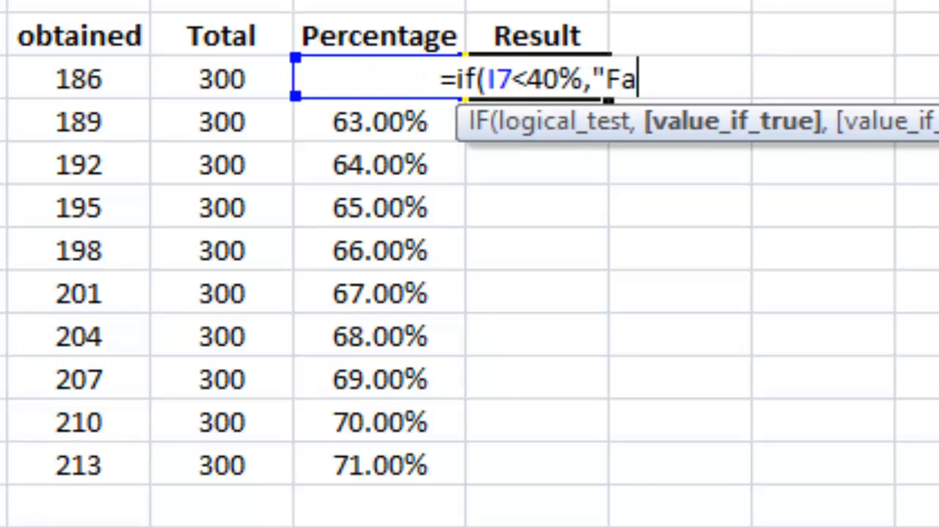
{"action": "type", "text": "il\","}
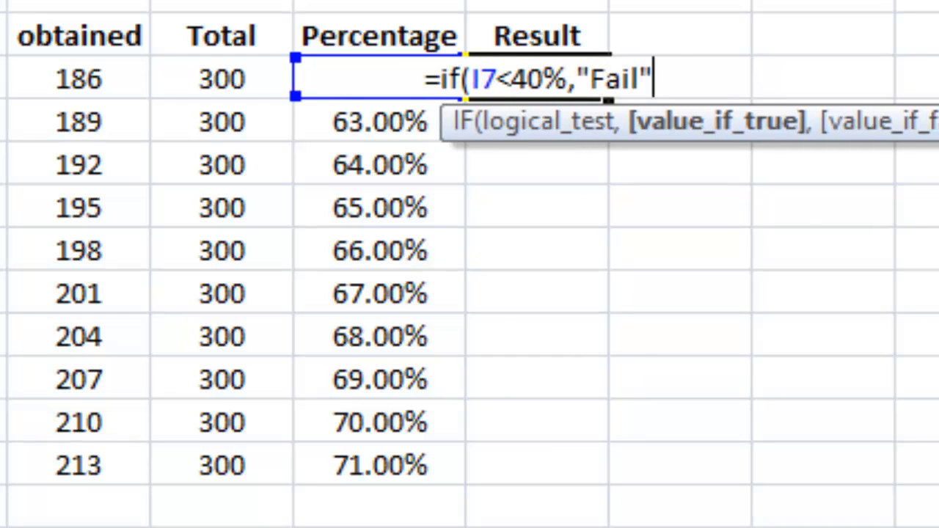
{"action": "type", "text": "\"Pa"}
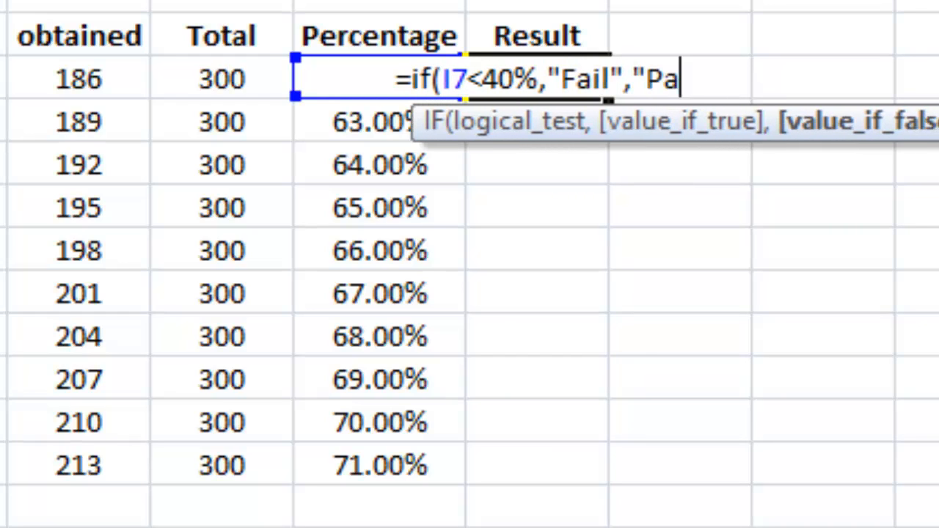
{"action": "type", "text": "ss\")"}
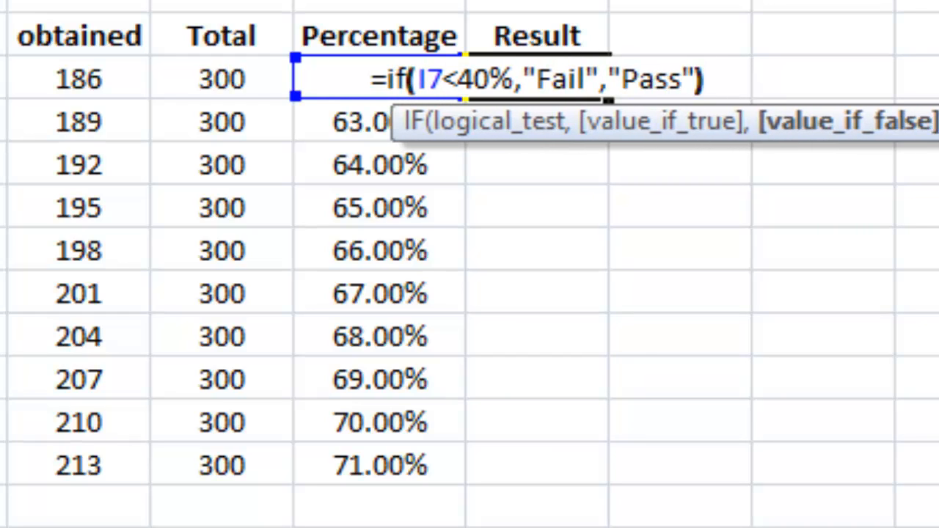
{"action": "key", "text": "Return"}
Step: Fill the pass/fail formula from J7 down the Result column to J16
{"action": "left_click", "coordinate": [499, 90]}
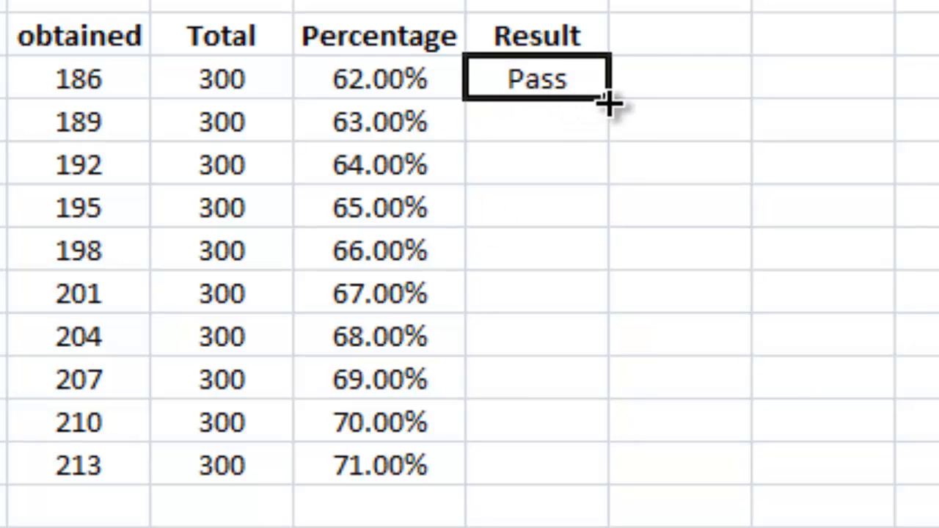
{"action": "left_click_drag", "start_coordinate": [608, 98], "coordinate": [579, 477]}
{"action": "left_click", "coordinate": [753, 191]}
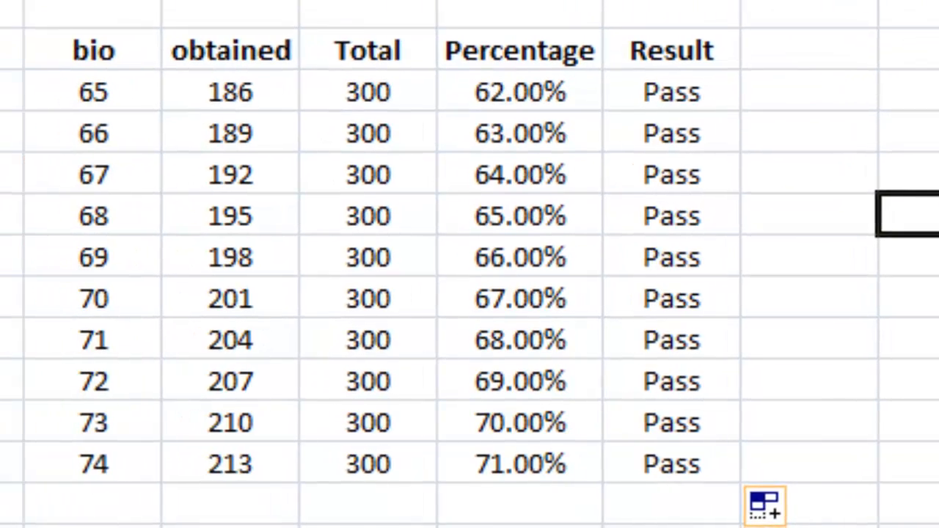
Step: Change the marks in row 9 to 23 for Phy, 23 for Chem and 34 for bio
{"action": "left_click", "coordinate": [157, 184]}
{"action": "type", "text": "23"}
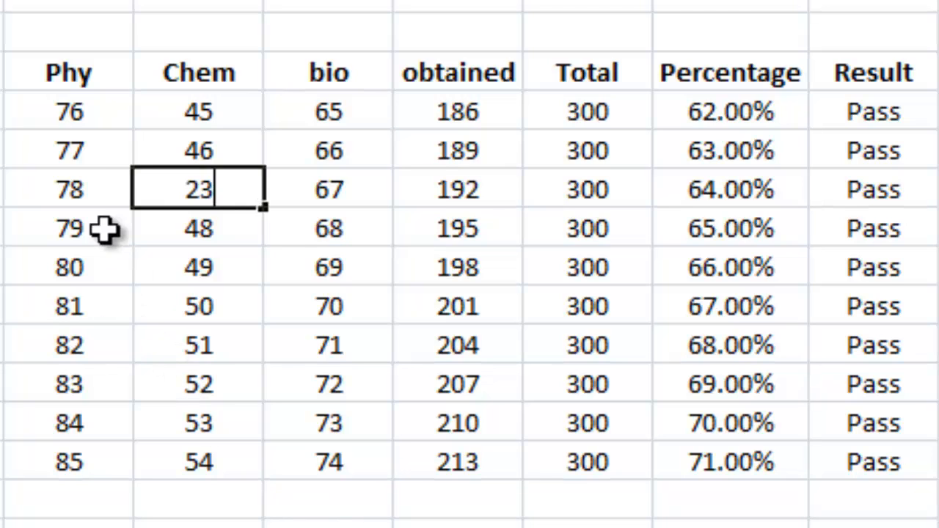
{"action": "left_click", "coordinate": [91, 180]}
{"action": "type", "text": "23"}
{"action": "left_click", "coordinate": [297, 180]}
{"action": "type", "text": "34"}
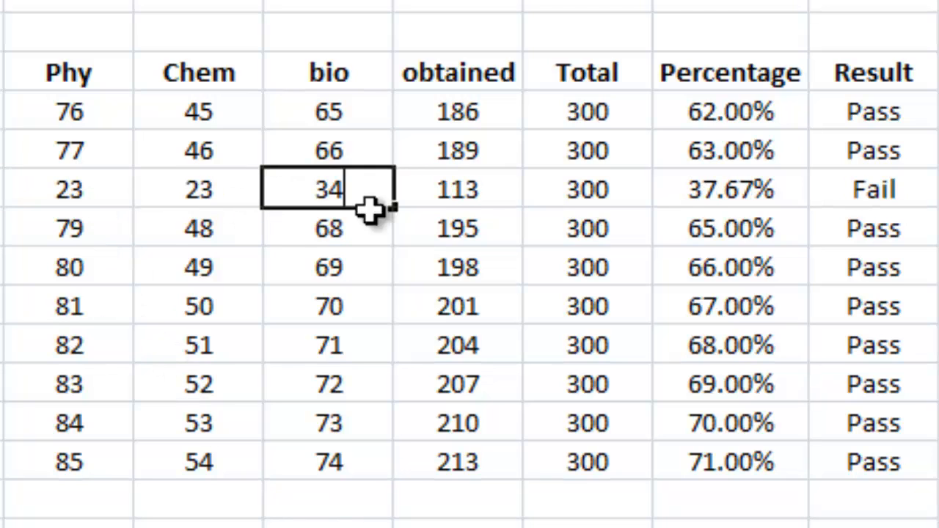
Step: Overwrite the obtained marks in G9 with 25
{"action": "left_click", "coordinate": [440, 195]}
{"action": "type", "text": "25"}
{"action": "left_click", "coordinate": [456, 268]}
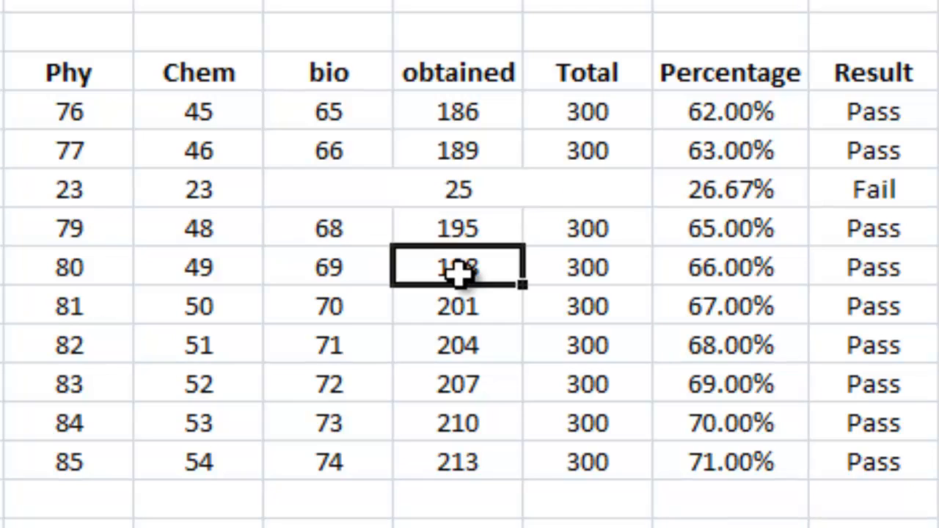
{"action": "left_click", "coordinate": [219, 235]}
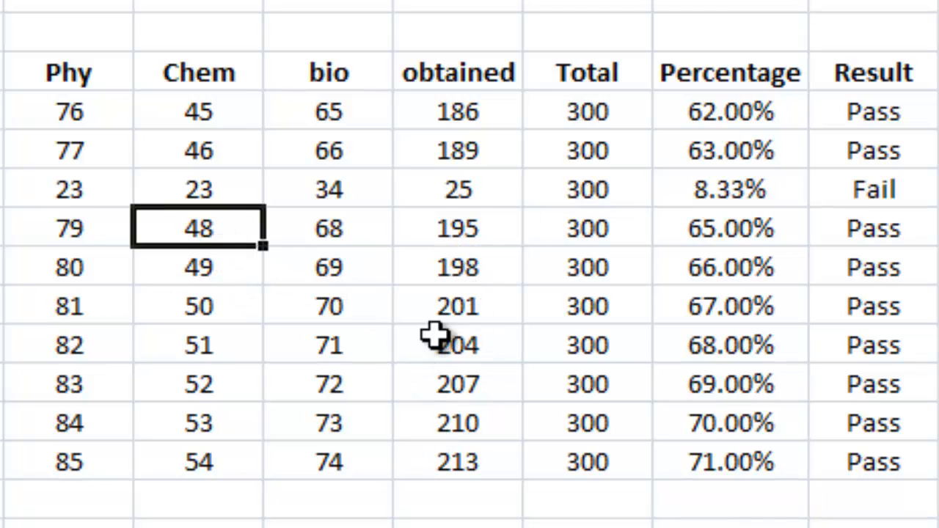
Step: Restore the obtained-marks formula in G9 by filling it down from G8
{"action": "left_click", "coordinate": [478, 192]}
{"action": "left_click", "coordinate": [467, 149]}
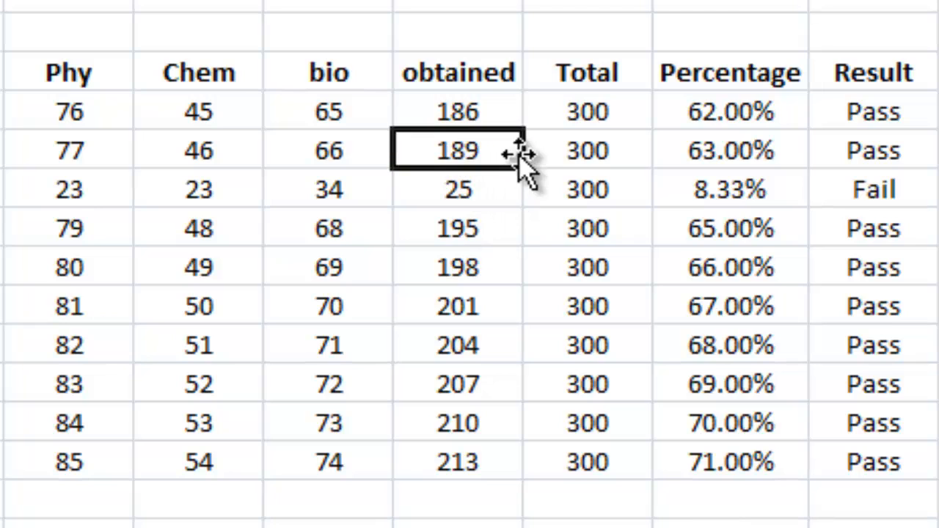
{"action": "left_click_drag", "start_coordinate": [521, 170], "coordinate": [524, 205]}
{"action": "left_click", "coordinate": [523, 70]}
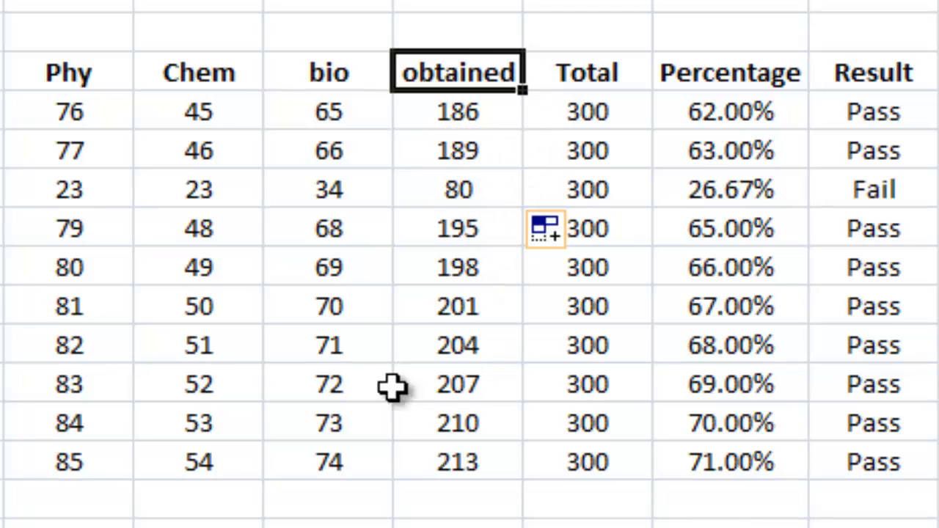
Step: Change the marks in row 10 to 98 for Phy, 12 for Chem and 1 for bio
{"action": "left_click", "coordinate": [61, 243]}
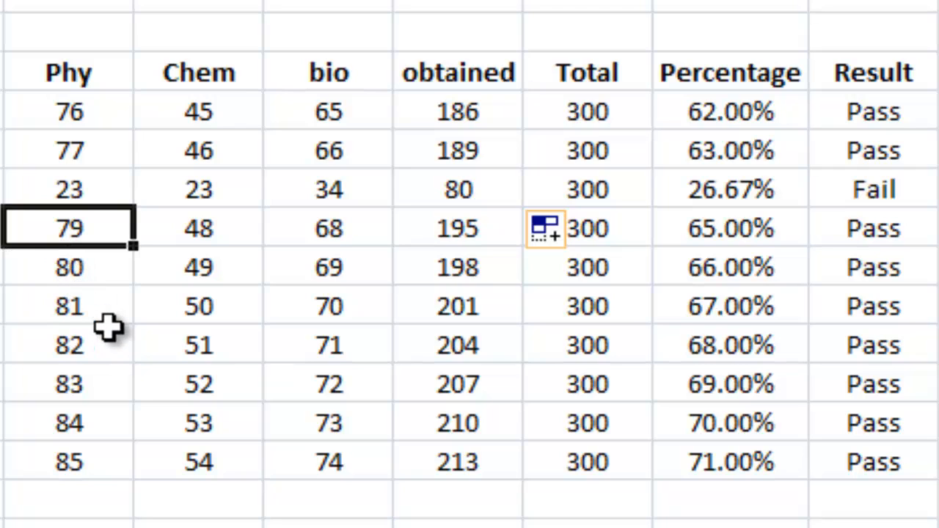
{"action": "type", "text": "98"}
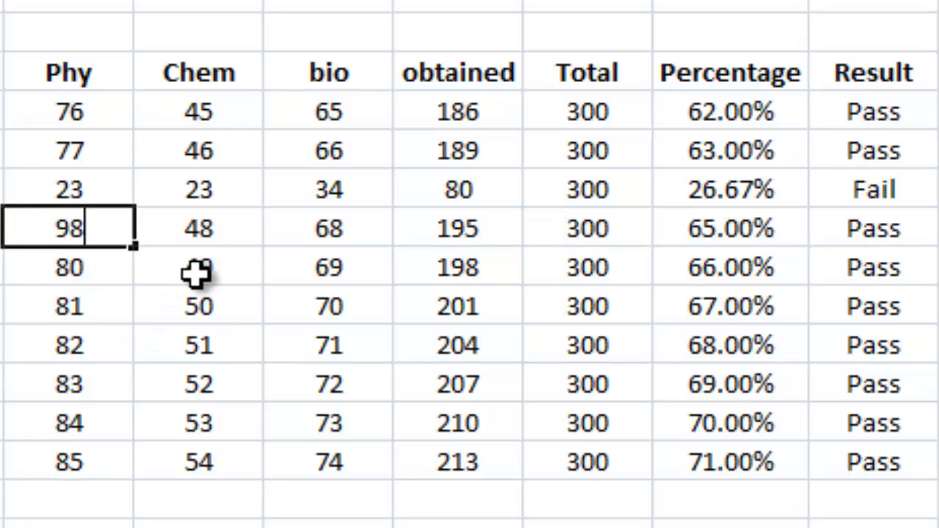
{"action": "left_click", "coordinate": [199, 239]}
{"action": "type", "text": "12"}
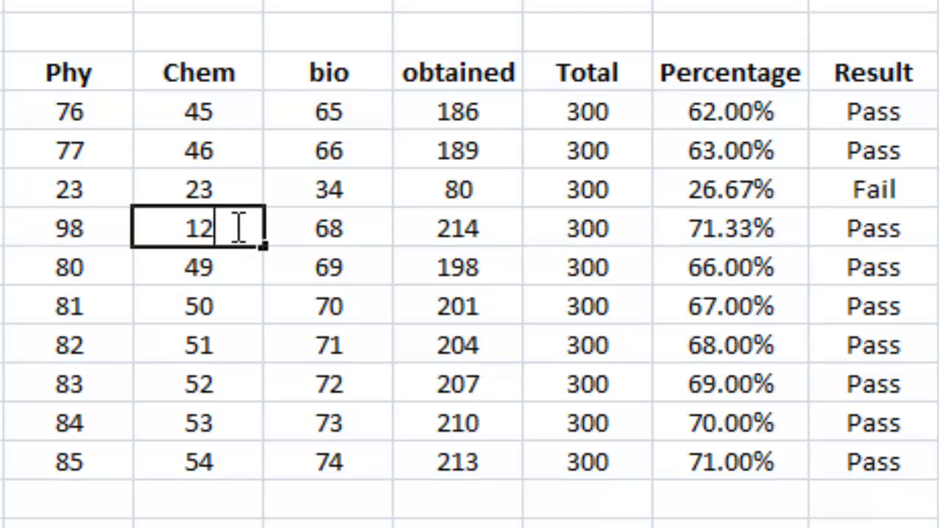
{"action": "left_click", "coordinate": [273, 235]}
{"action": "type", "text": "1"}
{"action": "left_click", "coordinate": [376, 339]}
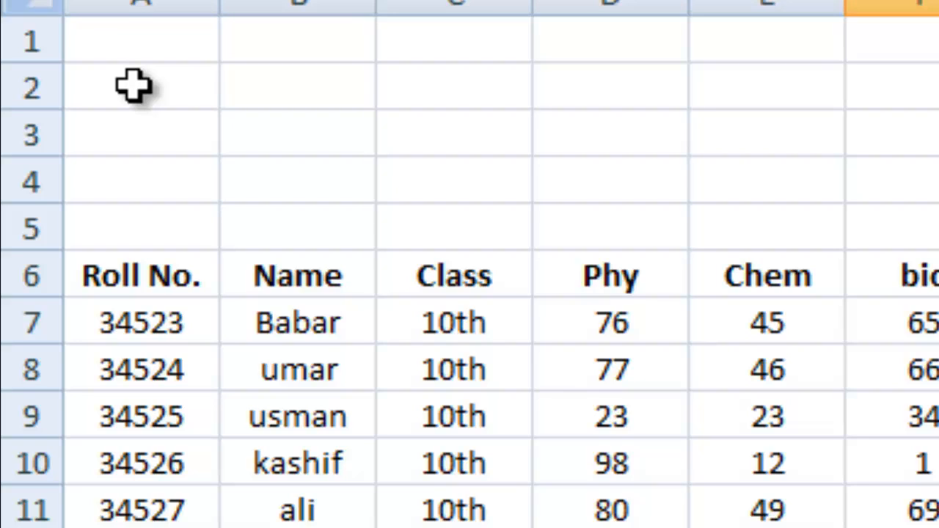
{"action": "left_click", "coordinate": [121, 132]}
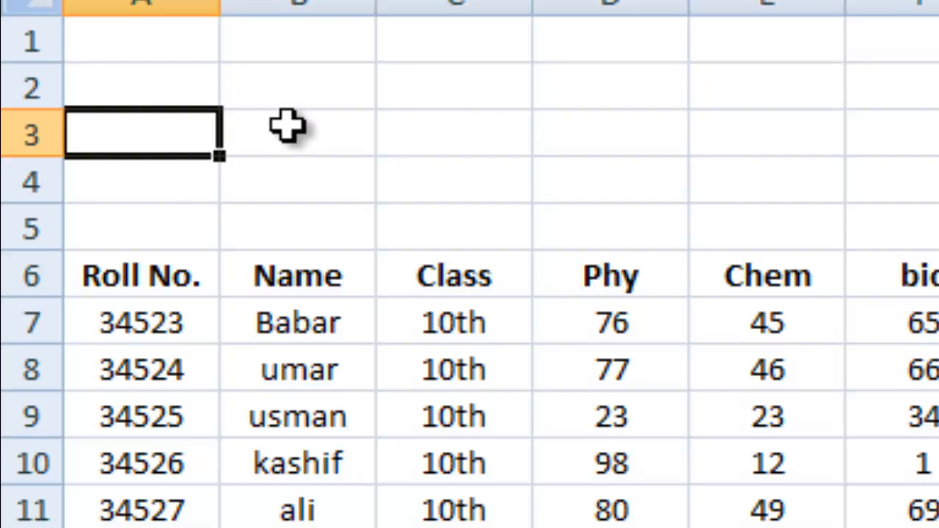
{"action": "left_click_drag", "start_coordinate": [250, 136], "coordinate": [857, 190]}
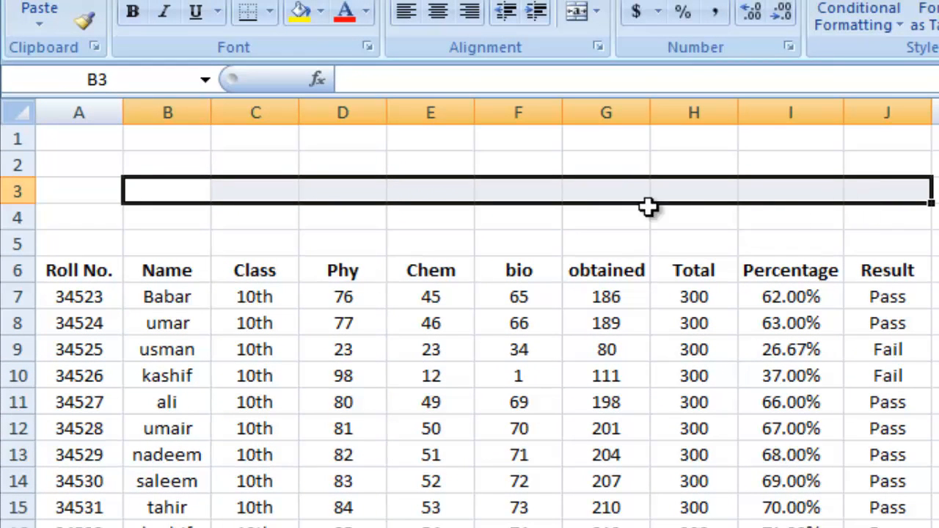
{"action": "left_click", "coordinate": [85, 194]}
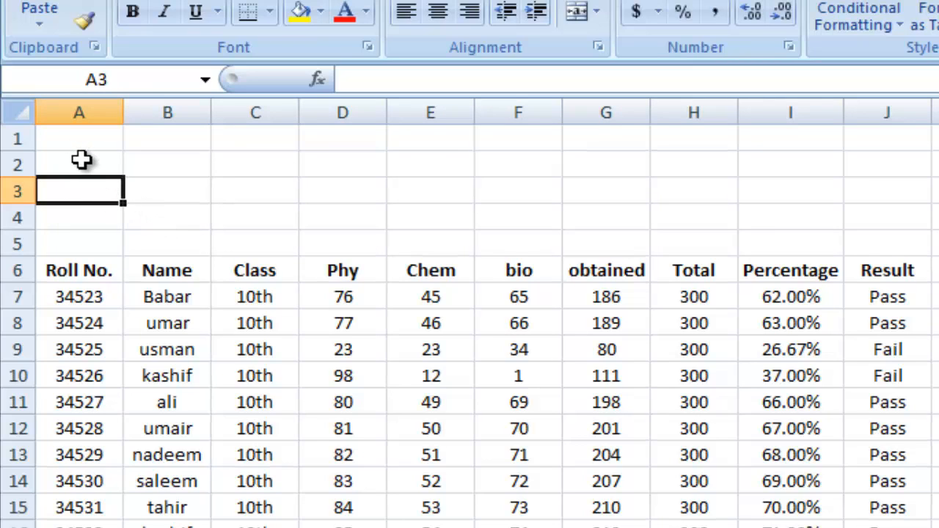
Step: Enter the lookup table headings Roll No., Name, Class and Phy in cells A2 to D2
{"action": "left_click", "coordinate": [82, 161]}
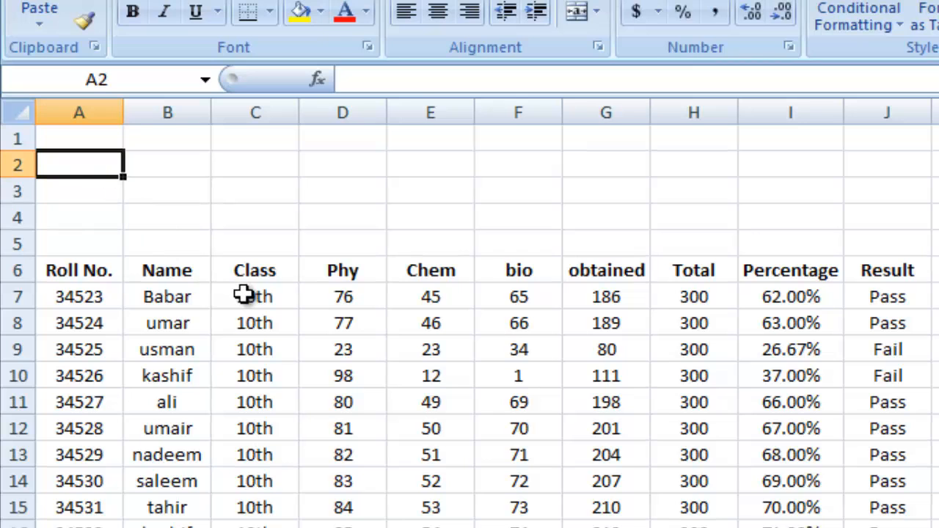
{"action": "type", "text": "Reo"}
{"action": "key", "text": "BackSpace"}
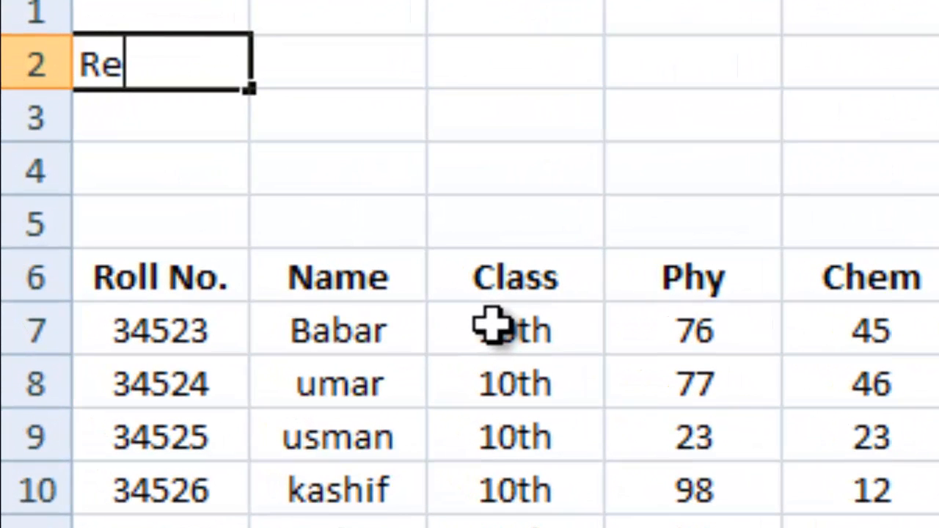
{"action": "type", "text": "ll No."}
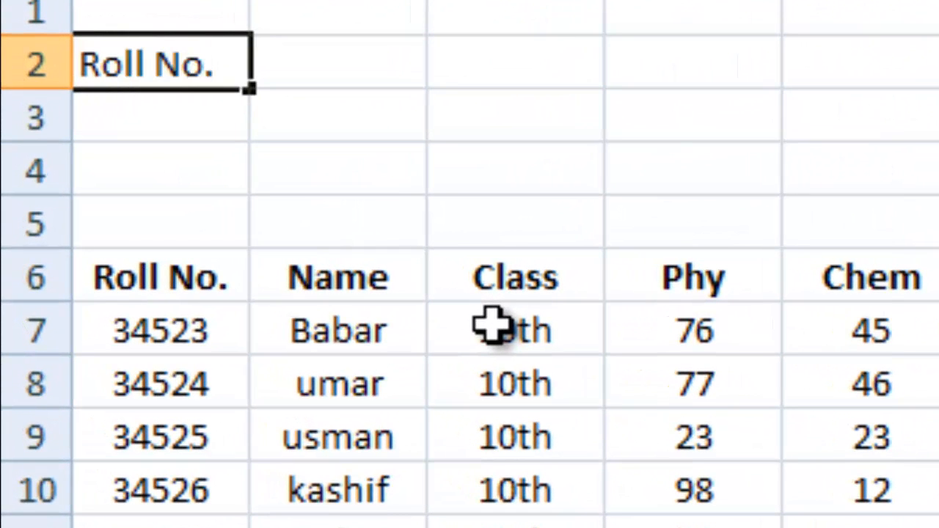
{"action": "key", "text": "Tab"}
{"action": "type", "text": "Name"}
{"action": "key", "text": "Tab"}
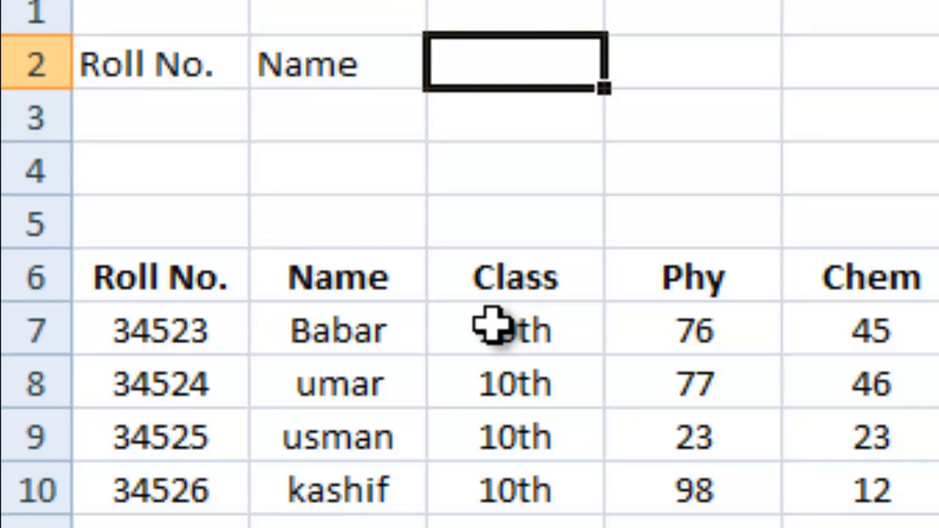
{"action": "type", "text": "Class"}
{"action": "key", "text": "Tab"}
{"action": "type", "text": "Phy"}
{"action": "key", "text": "Tab"}
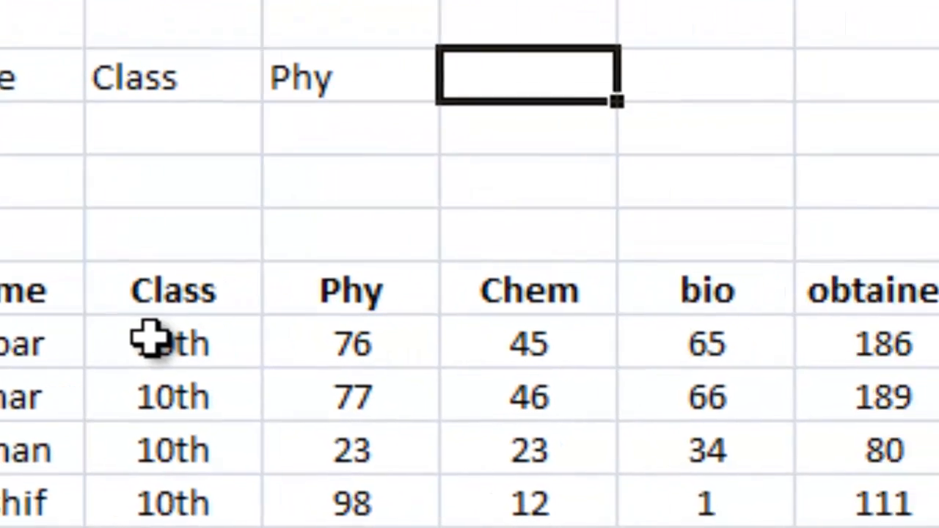
Step: Continue the row 2 headings with Chem, Bio and Obtained in cells E2 to G2
{"action": "type", "text": "Chem"}
{"action": "key", "text": "Tab"}
{"action": "type", "text": "B"}
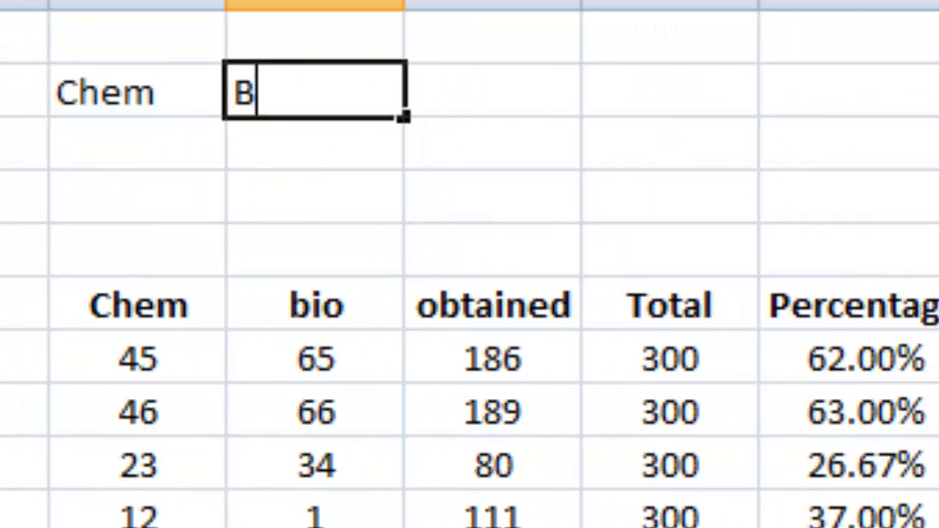
{"action": "type", "text": "io"}
{"action": "key", "text": "Tab"}
{"action": "type", "text": "OBTAI"}
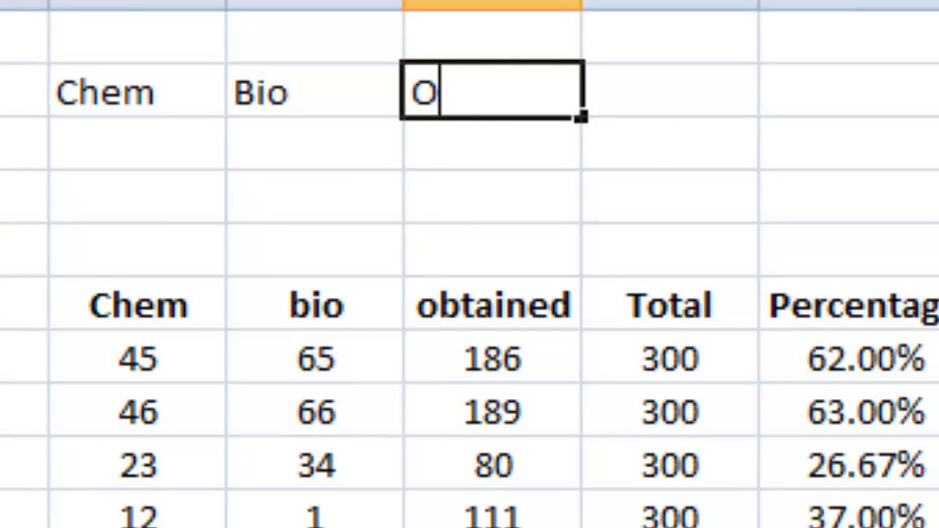
{"action": "key", "text": "BackSpace"}
{"action": "key", "text": "BackSpace"}
{"action": "key", "text": "BackSpace"}
{"action": "key", "text": "BackSpace"}
{"action": "type", "text": "bt"}
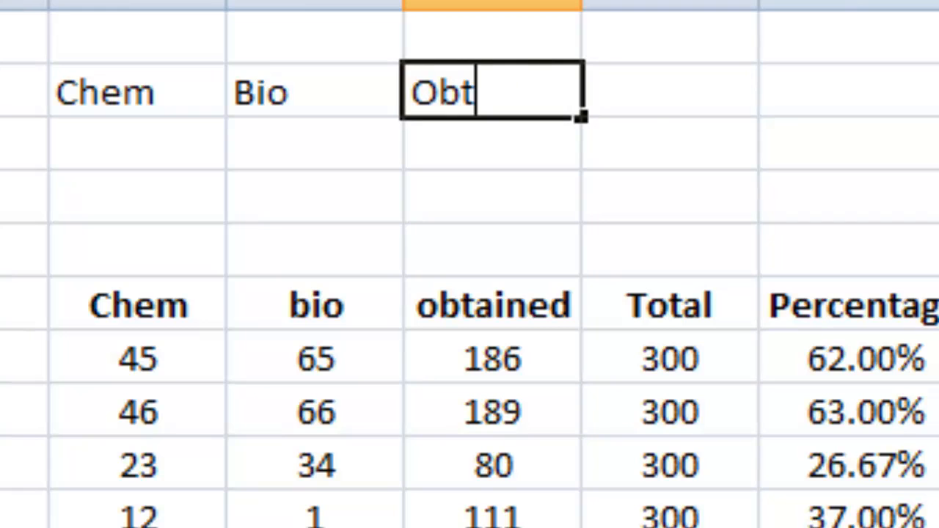
{"action": "type", "text": "ained"}
{"action": "key", "text": "Tab"}
Step: Complete the row 2 headings with Total, Percentage and Result in cells H2 to J2
{"action": "type", "text": "Total"}
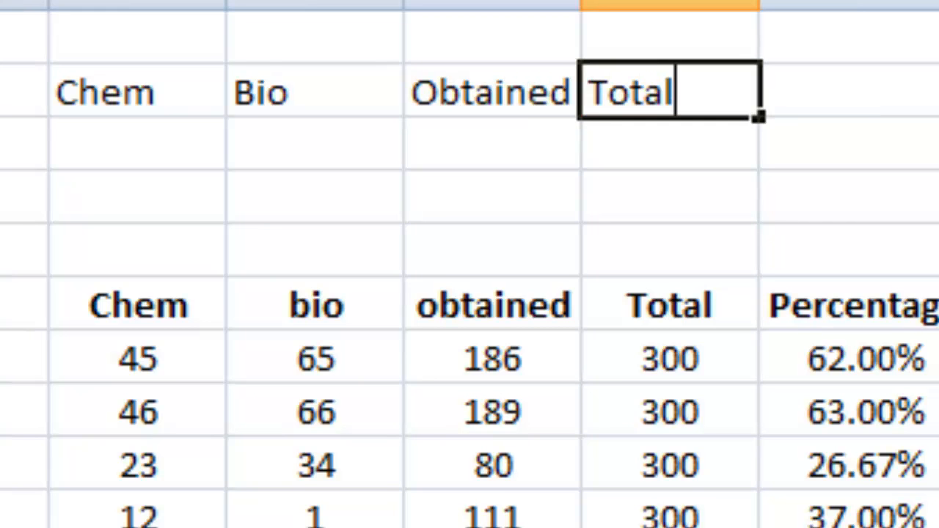
{"action": "key", "text": "Tab"}
{"action": "type", "text": "Pe"}
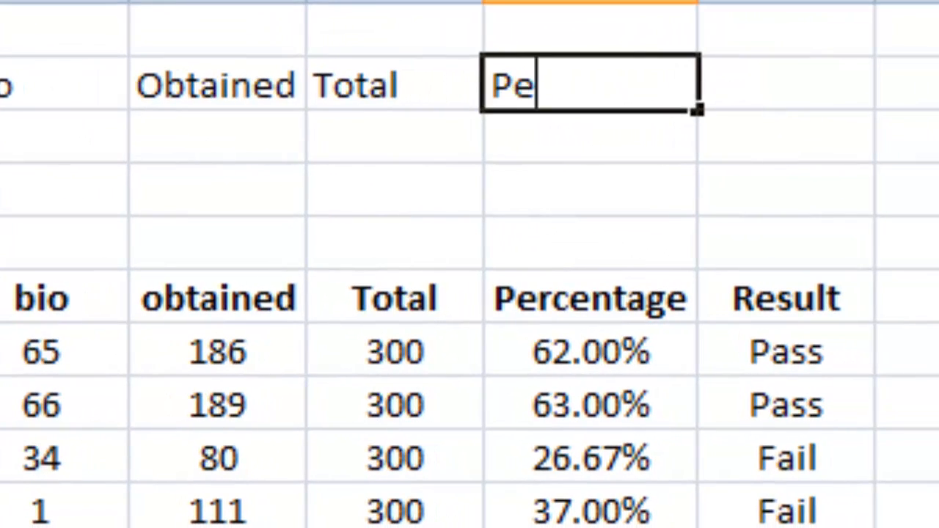
{"action": "type", "text": "rcentage"}
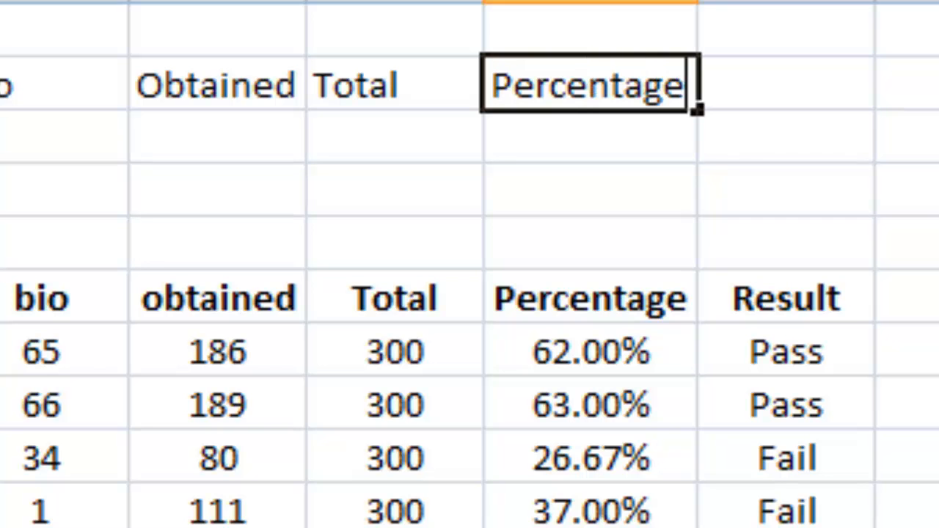
{"action": "key", "text": "Tab"}
{"action": "type", "text": "Resul"}
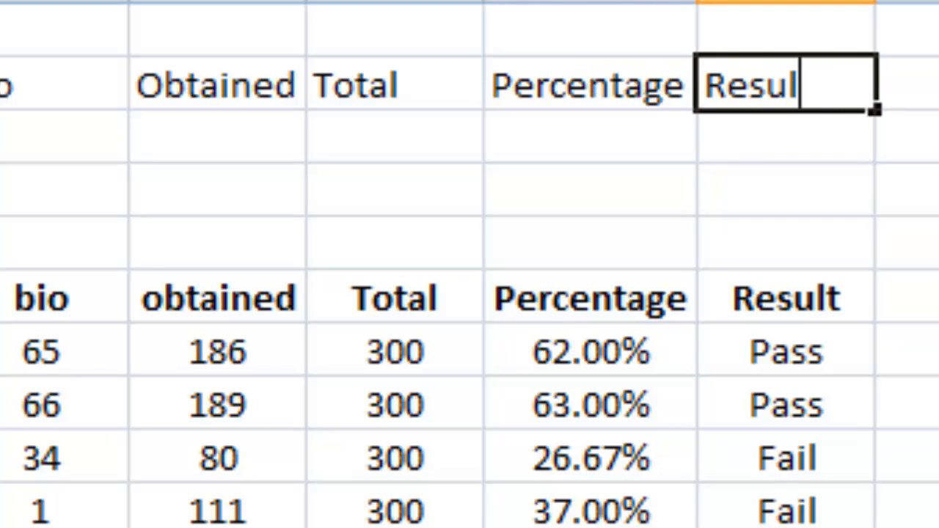
Step: Make the headings in A2:J2 bold and center them
{"action": "left_click_drag", "start_coordinate": [18, 170], "coordinate": [888, 185]}
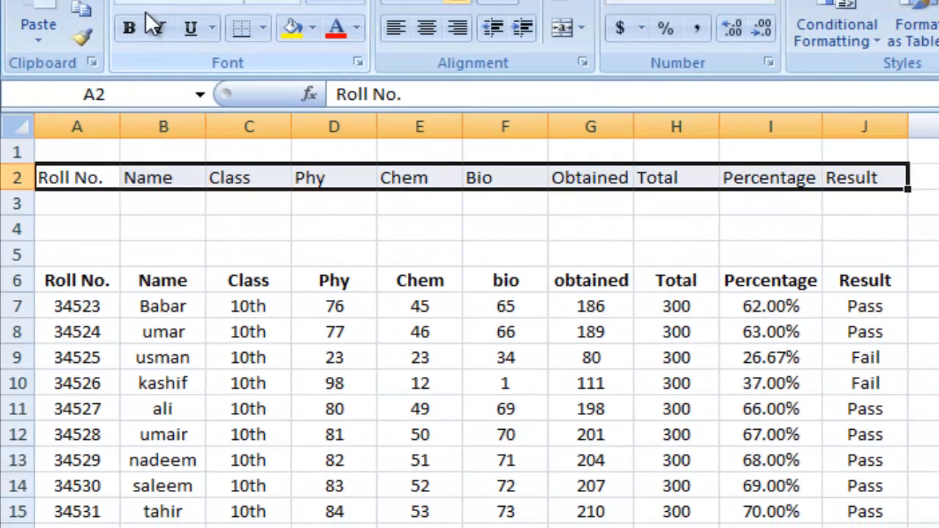
{"action": "left_click", "coordinate": [132, 31]}
{"action": "left_click", "coordinate": [425, 27]}
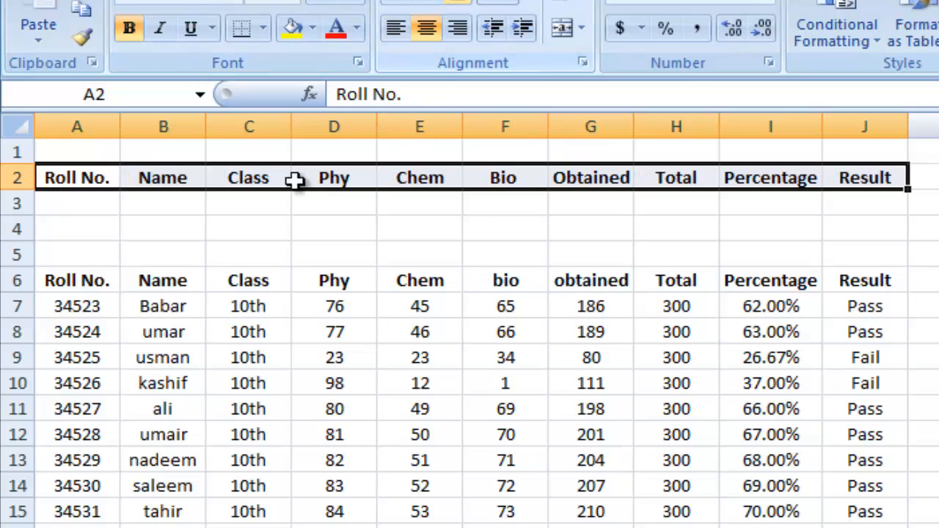
{"action": "left_click", "coordinate": [287, 177]}
Step: Apply thin inner borders and a thick outer border to the lookup table A2:J3
{"action": "left_click", "coordinate": [76, 204]}
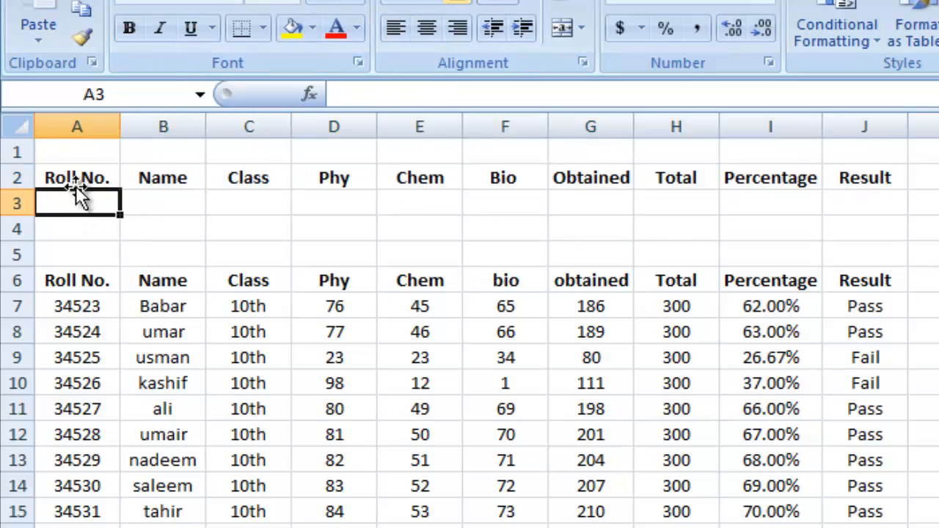
{"action": "left_click_drag", "start_coordinate": [76, 179], "coordinate": [821, 184]}
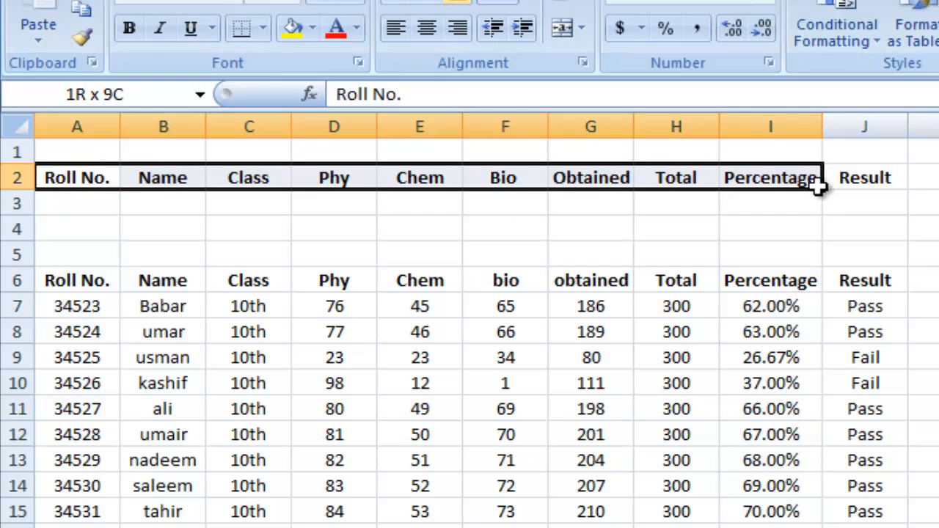
{"action": "left_click", "coordinate": [250, 256]}
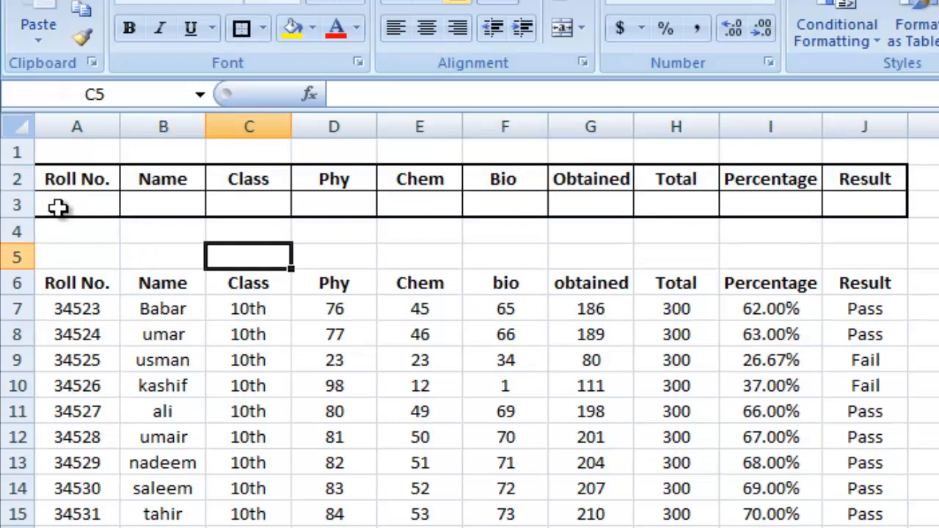
Step: Begin a VLOOKUP formula in B3 under Name, using the roll number cell A3 as the lookup value
{"action": "left_click", "coordinate": [58, 208]}
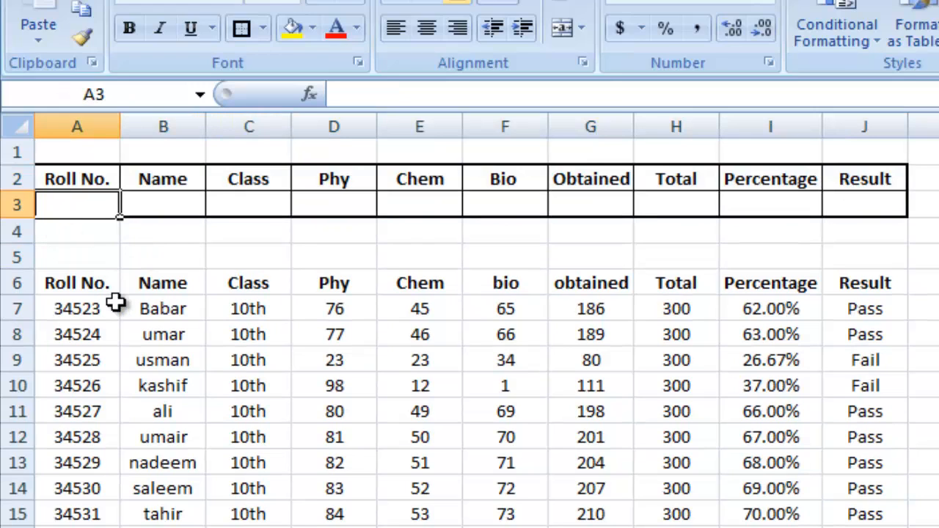
{"action": "left_click", "coordinate": [190, 203]}
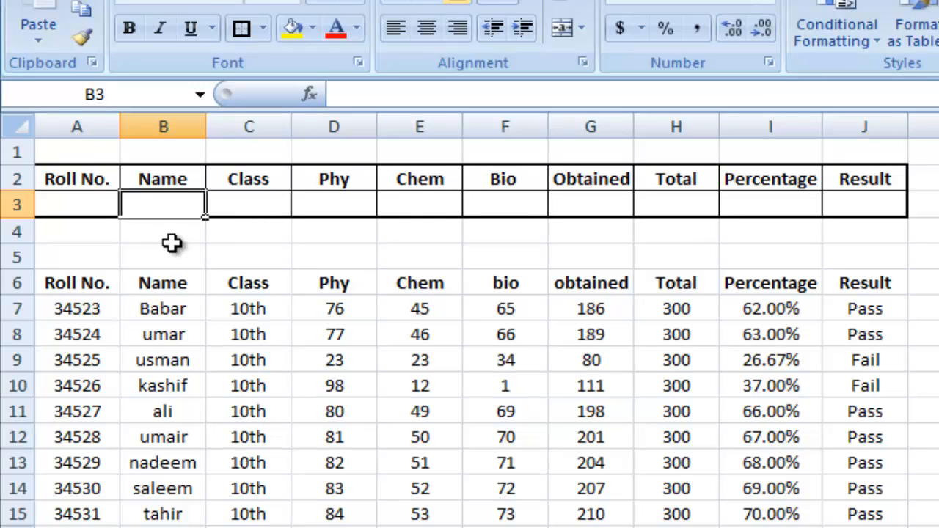
{"action": "left_click", "coordinate": [81, 211]}
{"action": "left_click", "coordinate": [180, 206]}
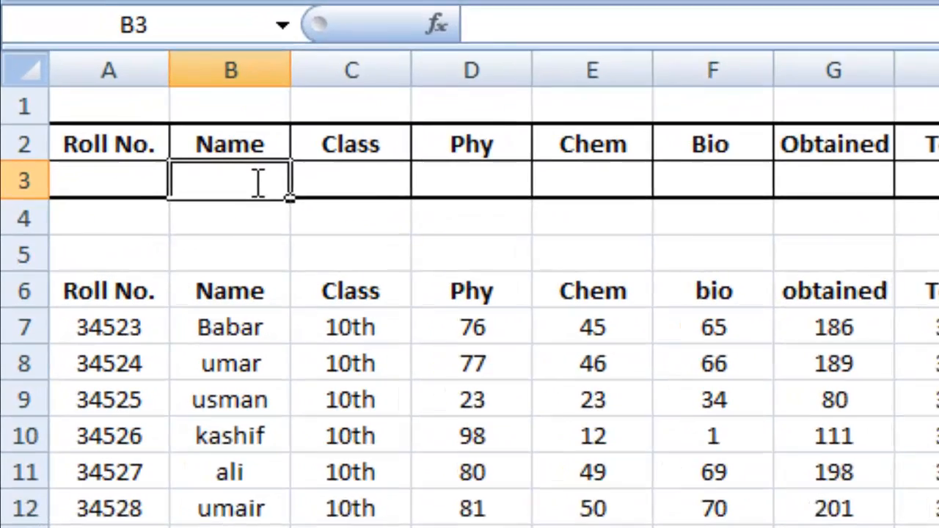
{"action": "type", "text": "="}
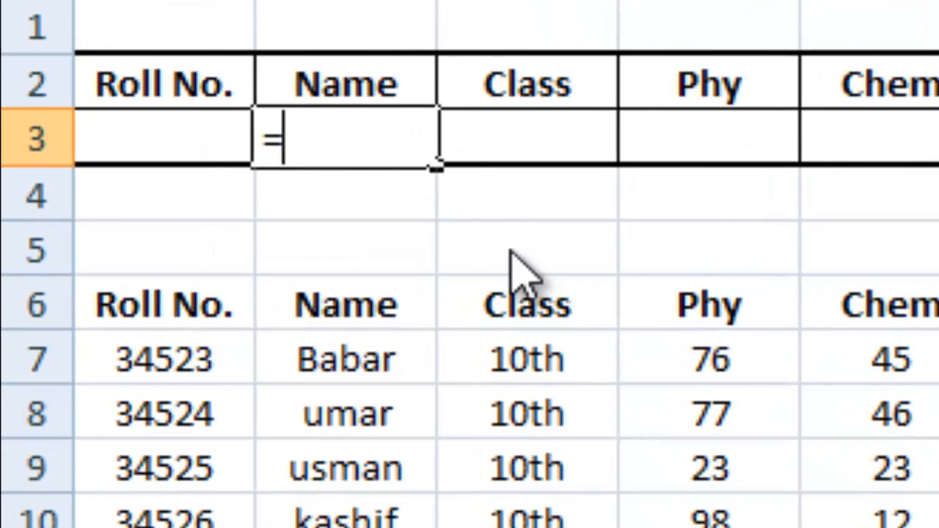
{"action": "type", "text": "vlookup"}
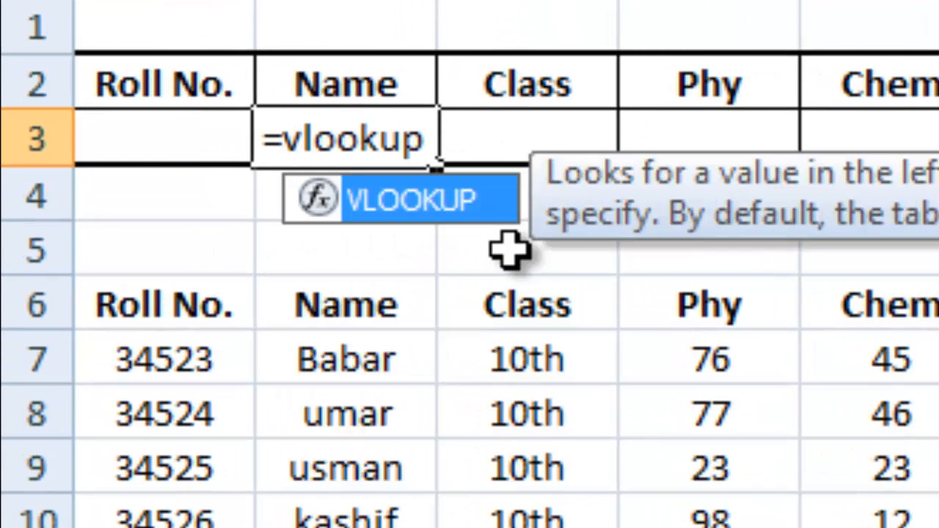
{"action": "type", "text": "("}
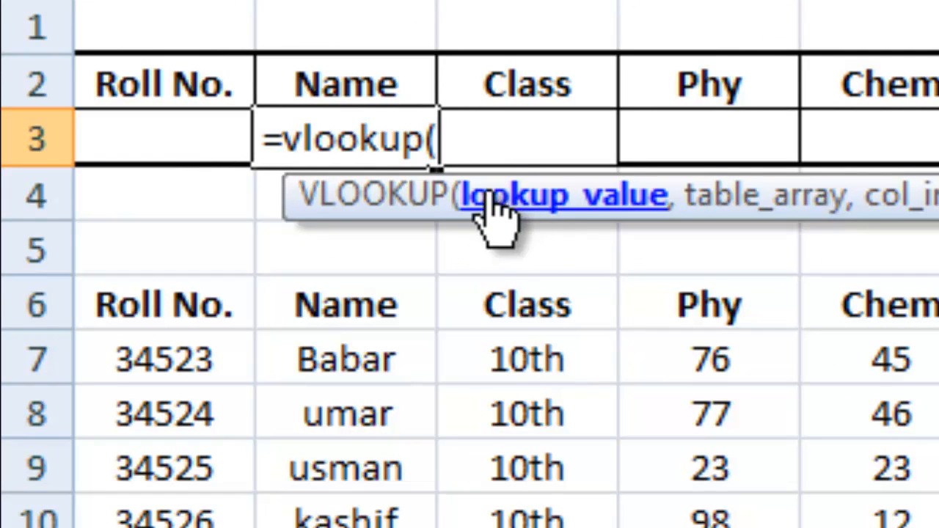
{"action": "left_click", "coordinate": [149, 145]}
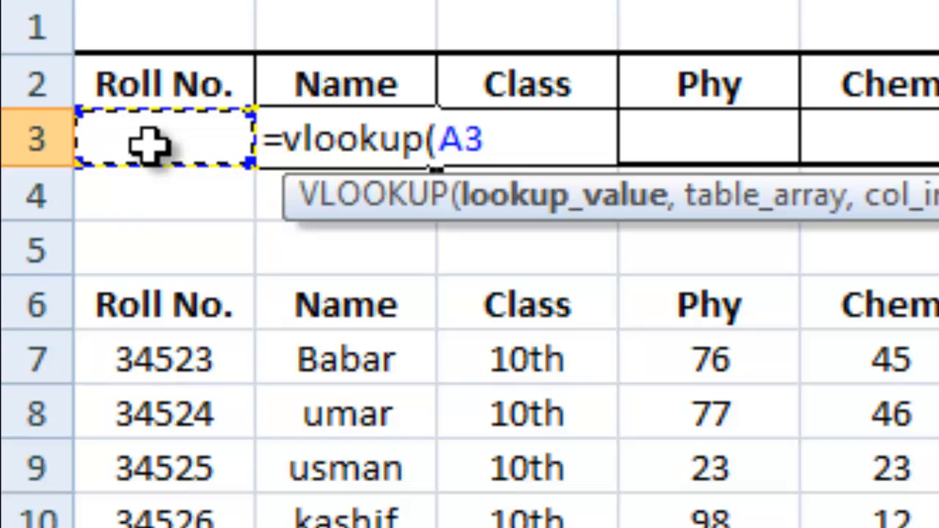
{"action": "type", "text": ","}
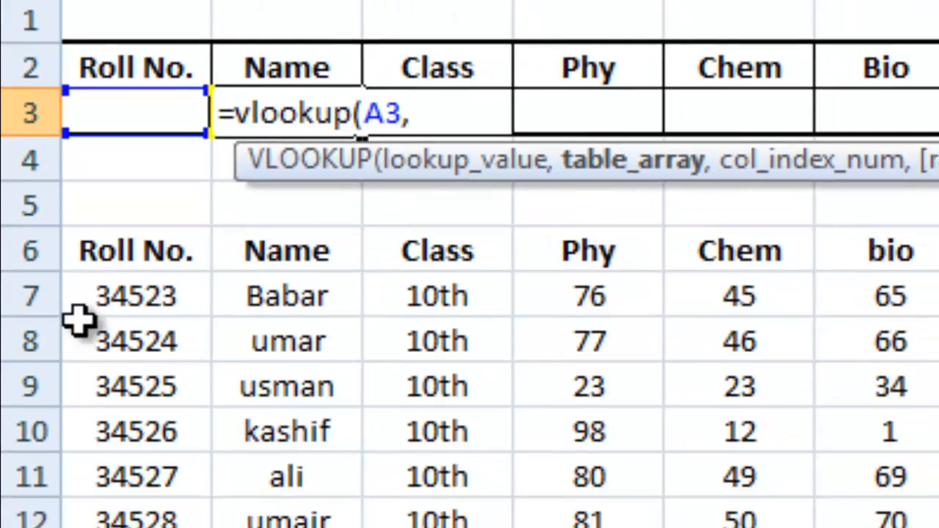
Step: Complete the B3 formula with table array A7:J16, column index 2 and False for an exact match
{"action": "left_click", "coordinate": [184, 367]}
{"action": "left_click_drag", "start_coordinate": [119, 229], "coordinate": [938, 476]}
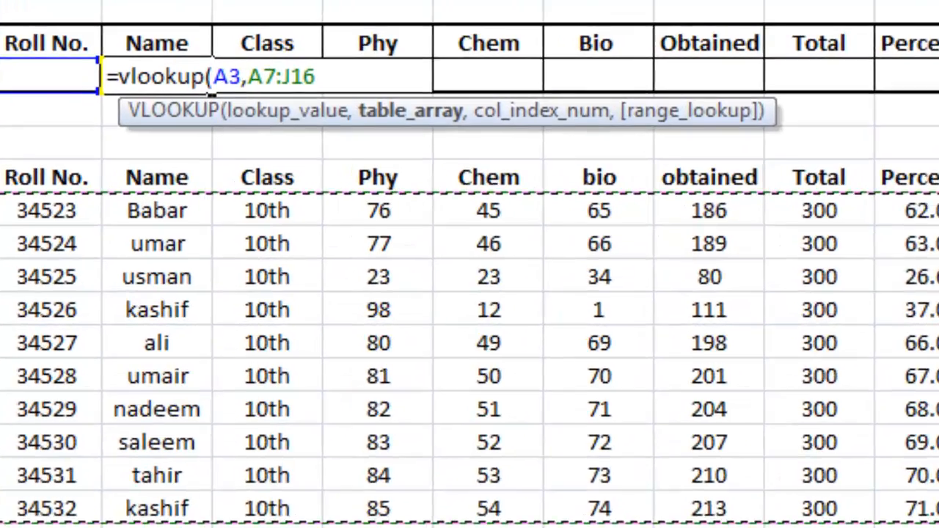
{"action": "type", "text": ","}
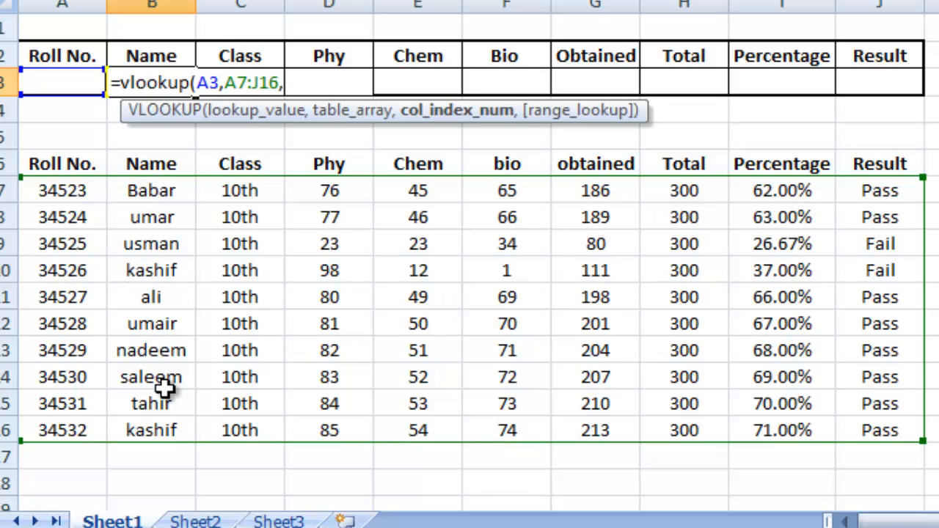
{"action": "type", "text": "2"}
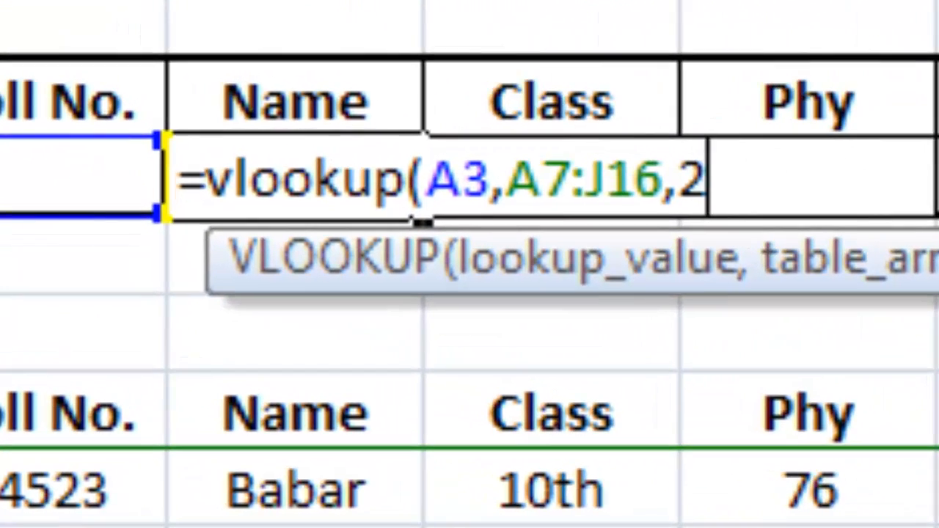
{"action": "type", "text": ","}
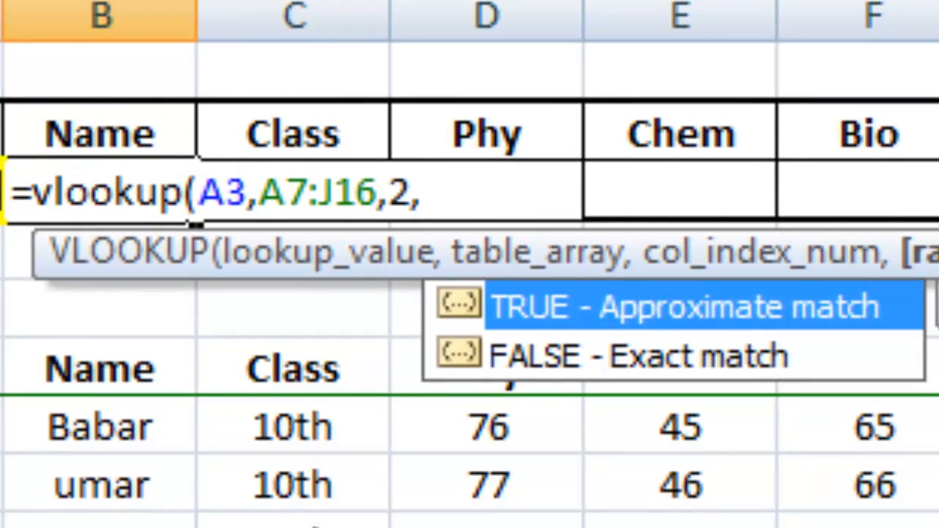
{"action": "type", "text": "False"}
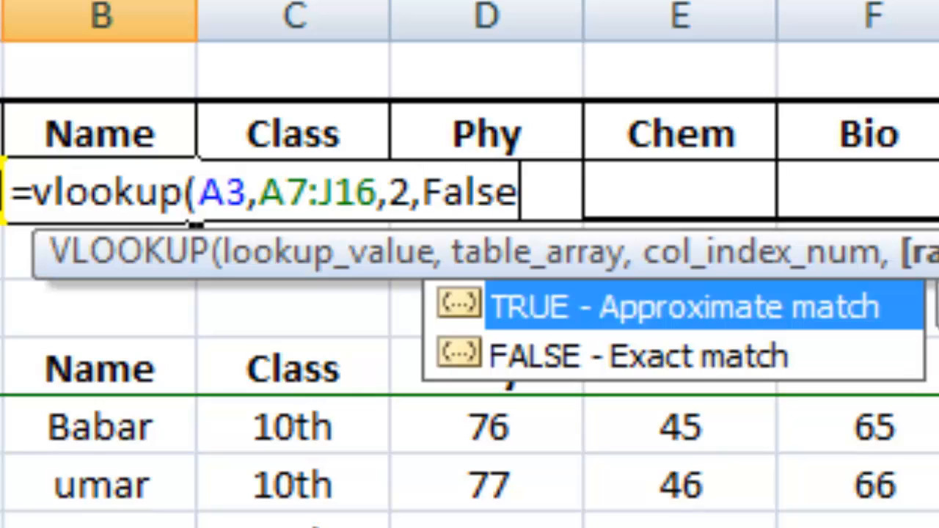
{"action": "type", "text": ")"}
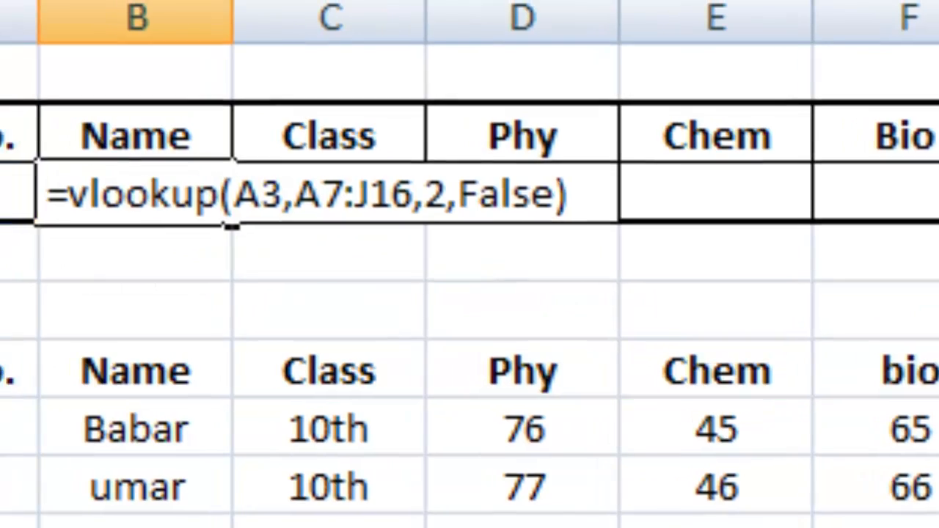
{"action": "key", "text": "Return"}
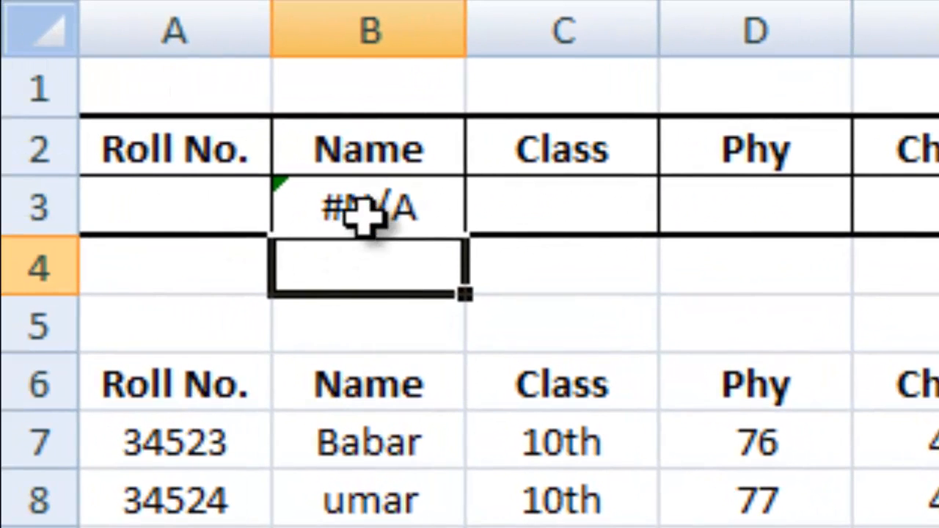
Step: Enter the roll number of the row 11 student in A3 and compare the name returned in B3 with that row
{"action": "left_click", "coordinate": [365, 213]}
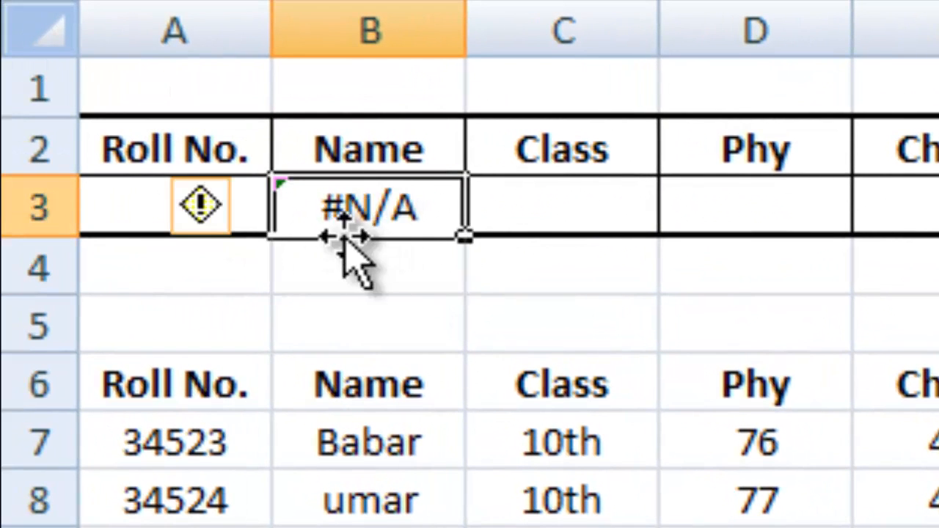
{"action": "left_click", "coordinate": [130, 197]}
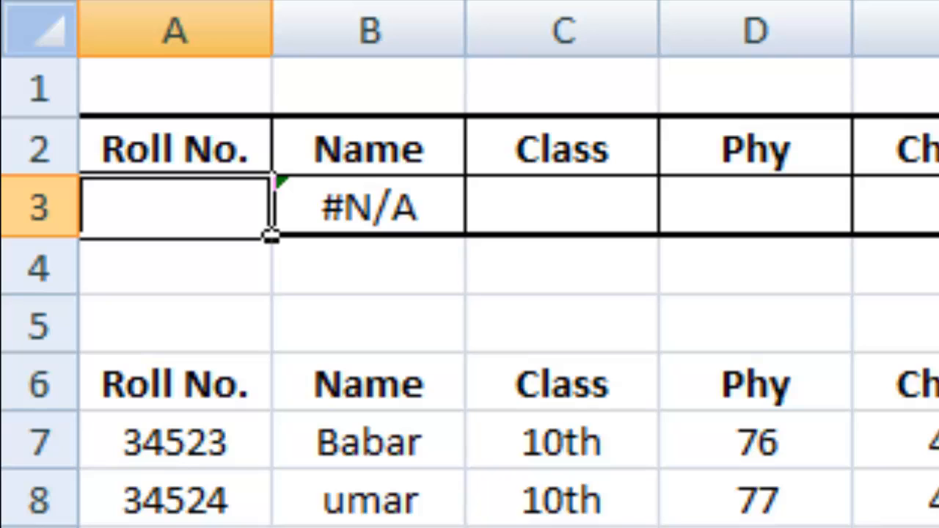
{"action": "type", "text": "34"}
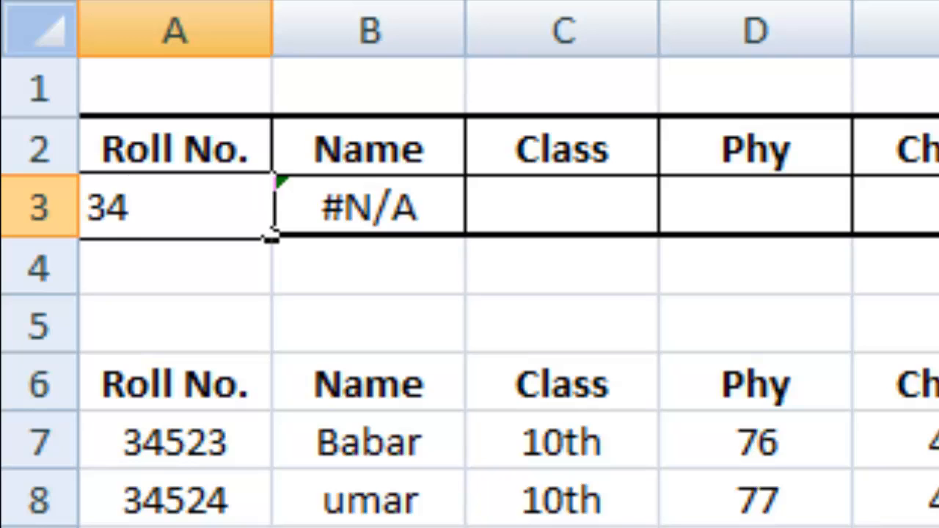
{"action": "type", "text": "527"}
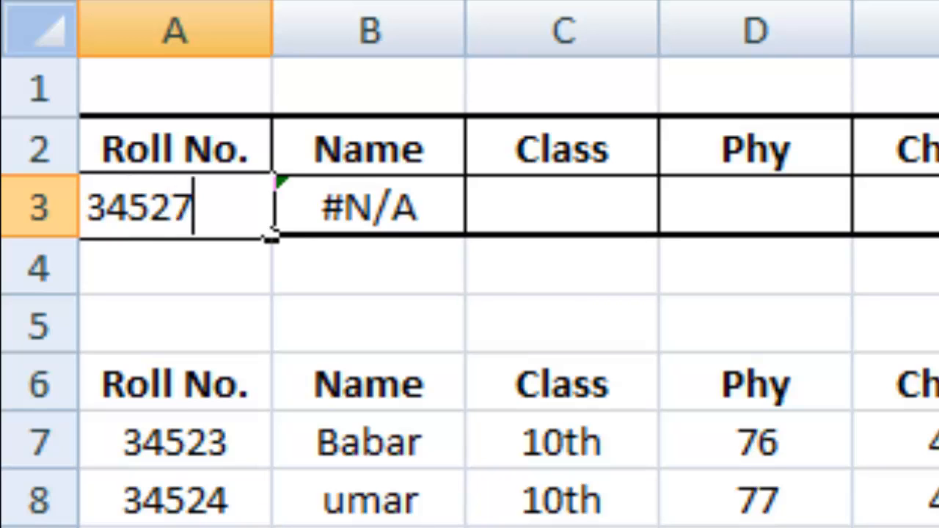
{"action": "key", "text": "Return"}
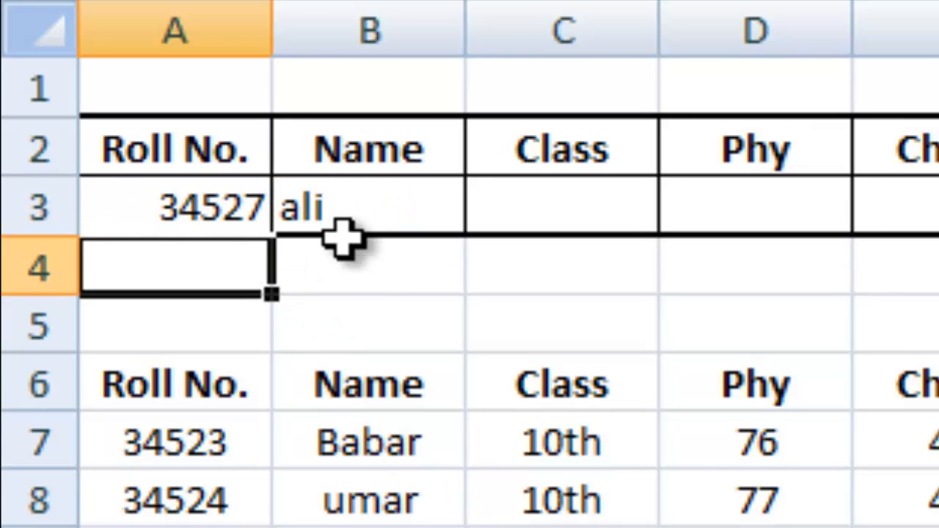
{"action": "left_click", "coordinate": [360, 256]}
{"action": "left_click", "coordinate": [334, 223]}
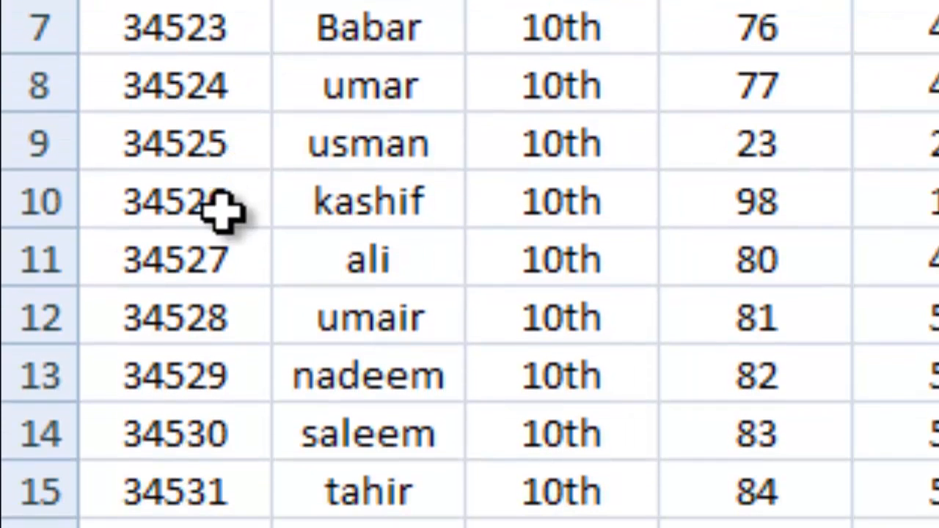
{"action": "left_click", "coordinate": [144, 268]}
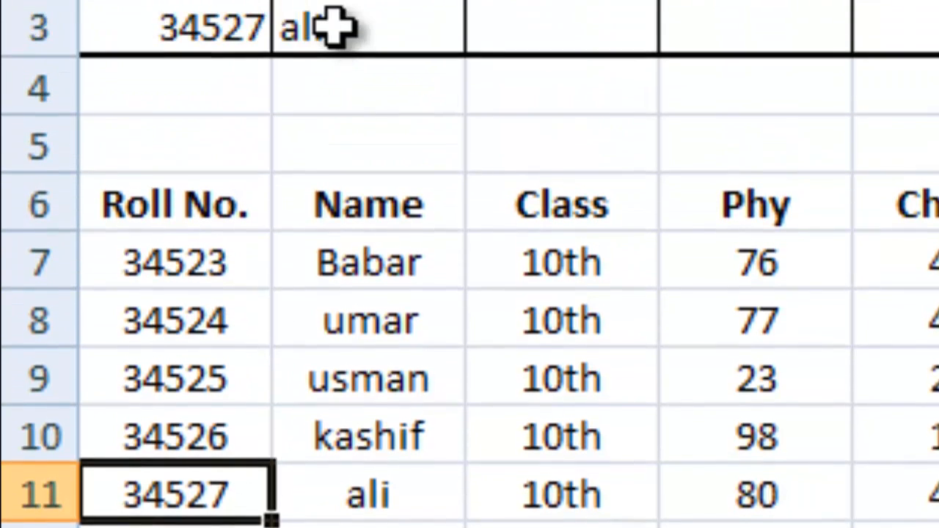
{"action": "left_click", "coordinate": [333, 27]}
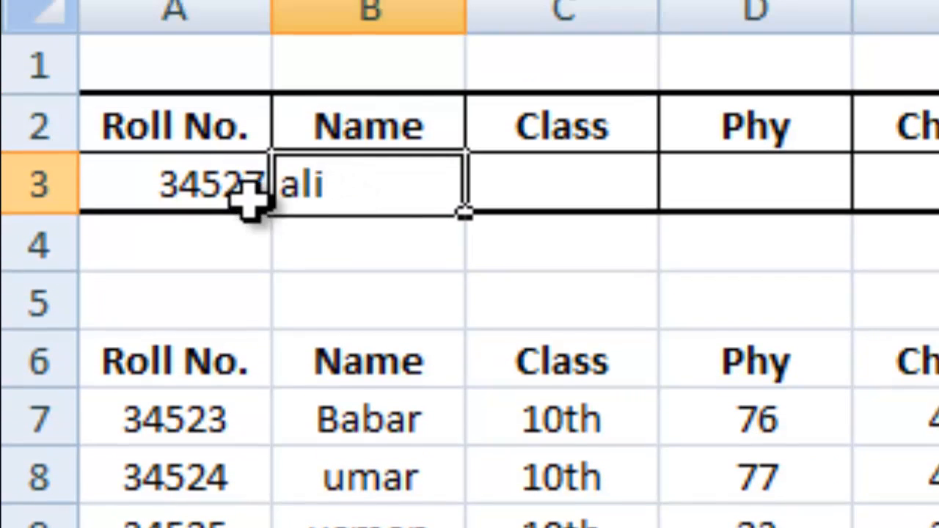
Step: Center the contents of the lookup row A3:J3
{"action": "left_click_drag", "start_coordinate": [221, 195], "coordinate": [938, 183]}
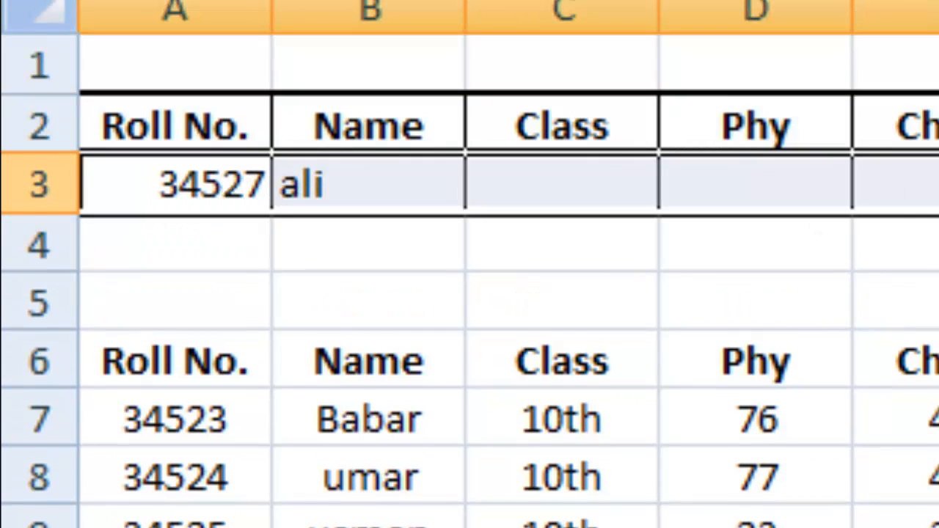
{"action": "left_click", "coordinate": [873, 0]}
{"action": "left_click", "coordinate": [778, 358]}
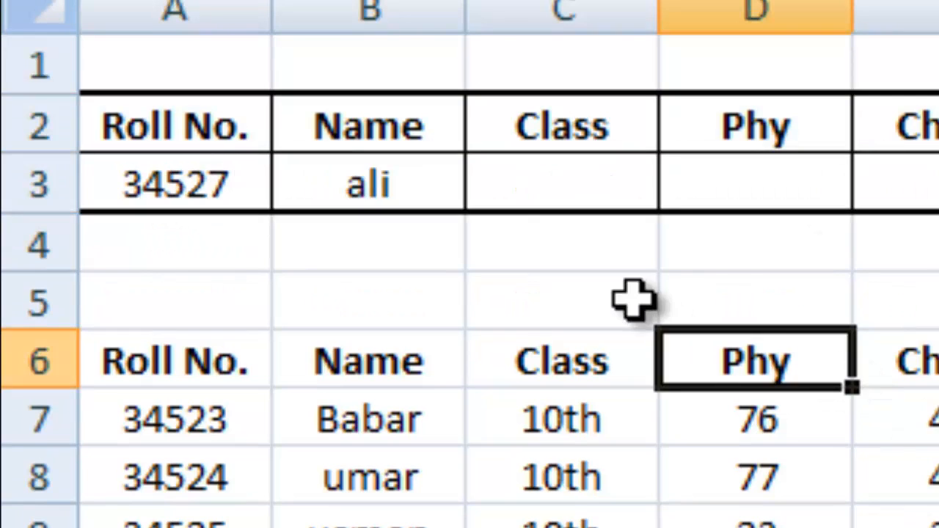
Step: Begin a VLOOKUP formula in C3 under Class, using A3 as the lookup value
{"action": "left_click", "coordinate": [541, 199]}
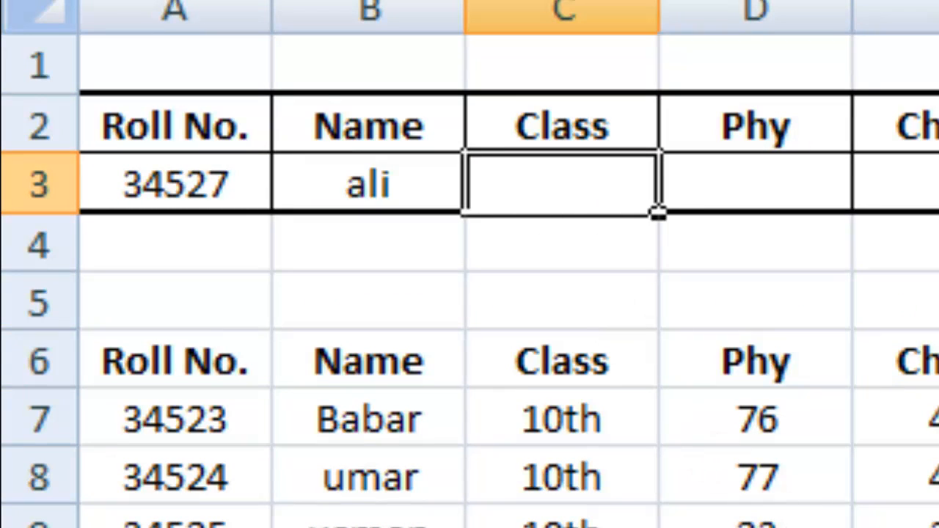
{"action": "type", "text": "="}
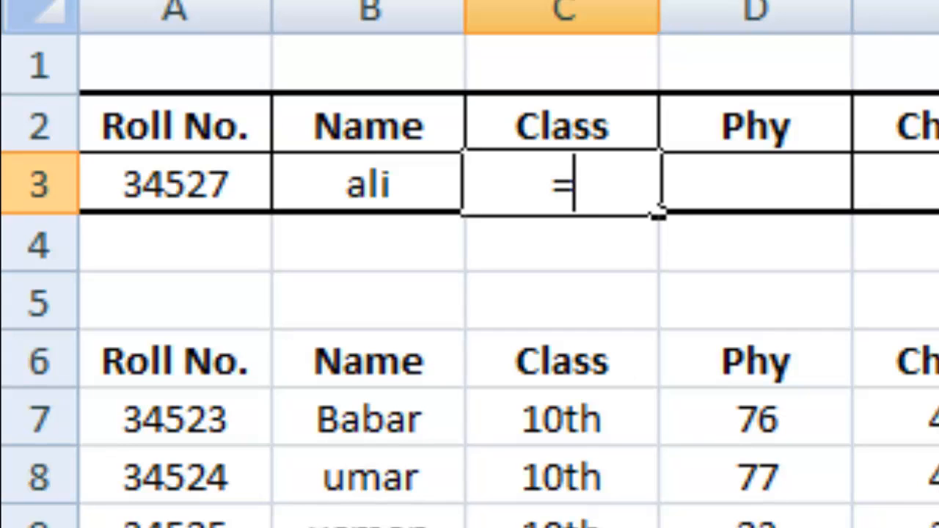
{"action": "type", "text": "vlookup"}
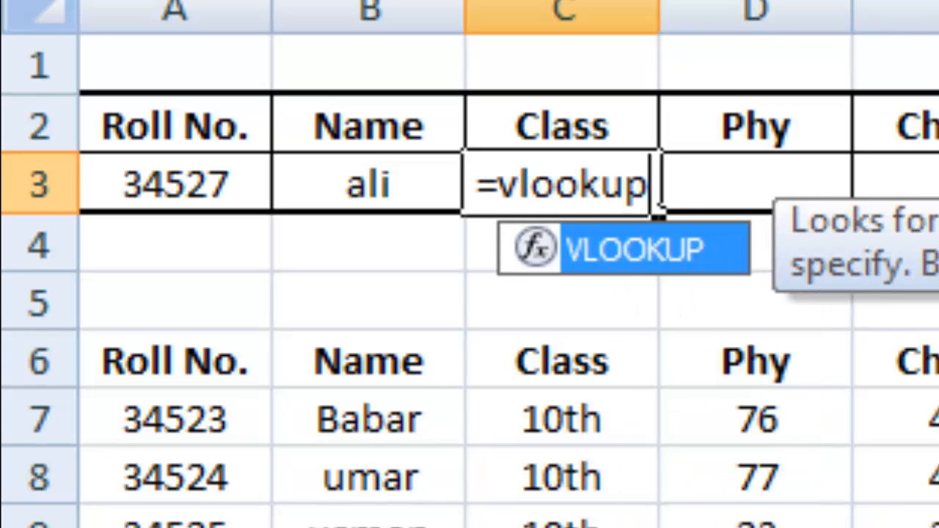
{"action": "type", "text": "("}
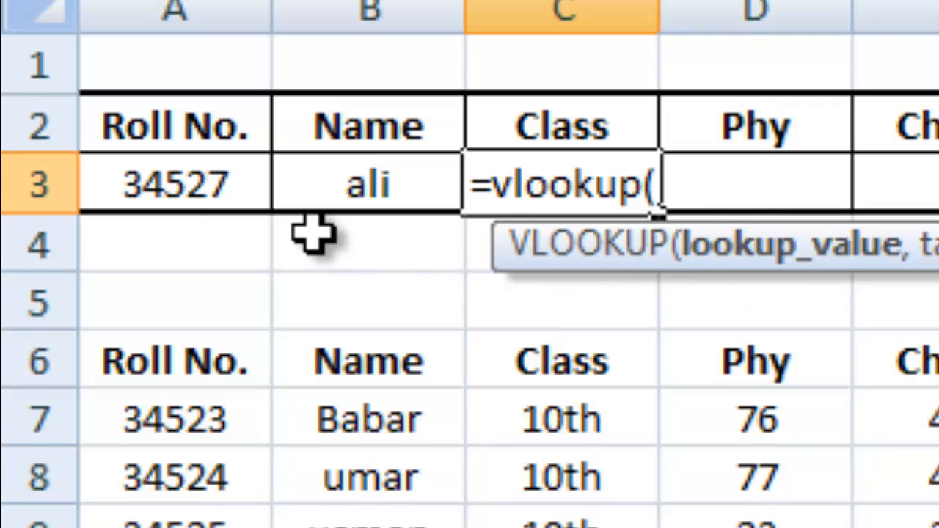
{"action": "left_click", "coordinate": [213, 197]}
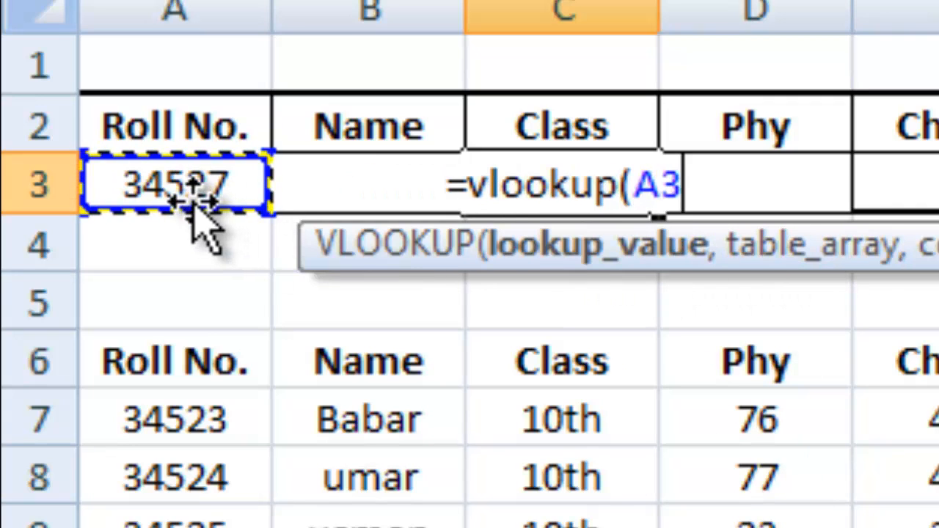
{"action": "type", "text": ","}
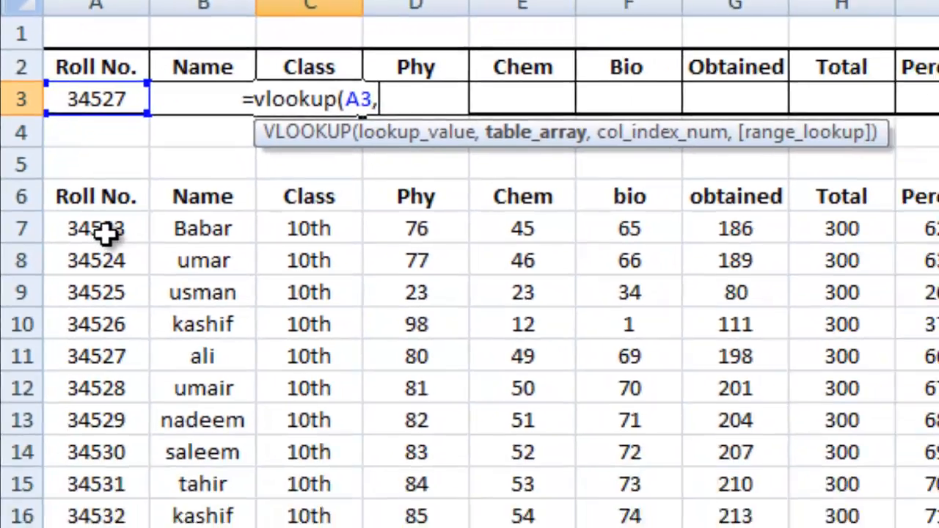
Step: Complete the C3 VLOOKUP formula with table array A7:J16, column index 3 and False for an exact match
{"action": "left_click_drag", "start_coordinate": [184, 420], "coordinate": [938, 527]}
{"action": "left_click_drag", "start_coordinate": [703, 381], "coordinate": [876, 428]}
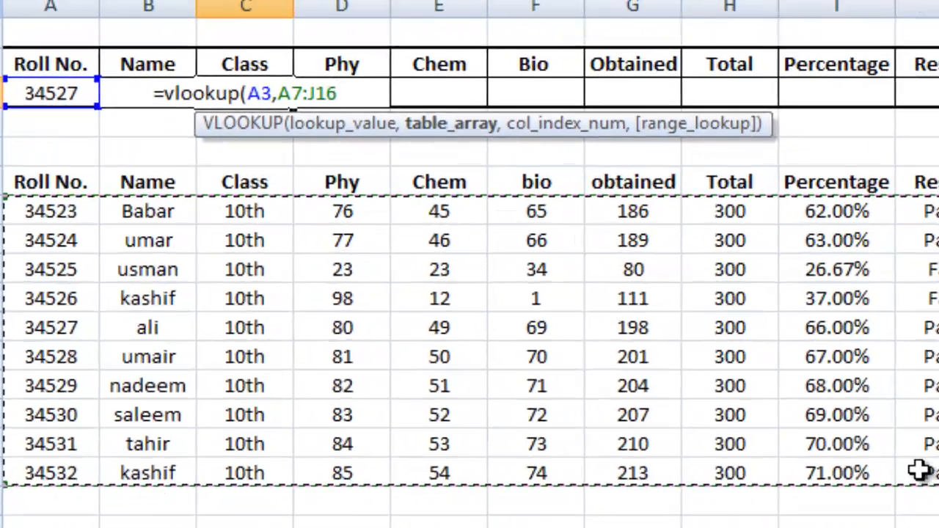
{"action": "type", "text": ","}
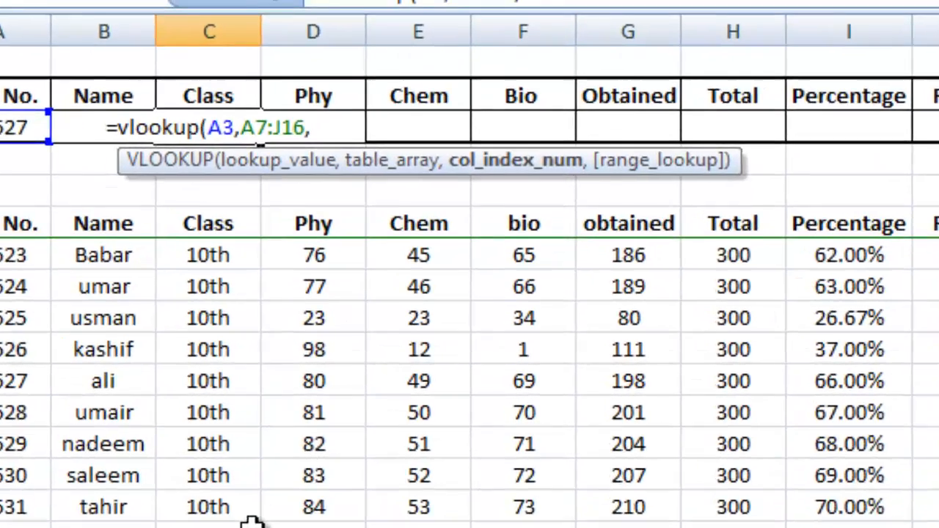
{"action": "type", "text": "3"}
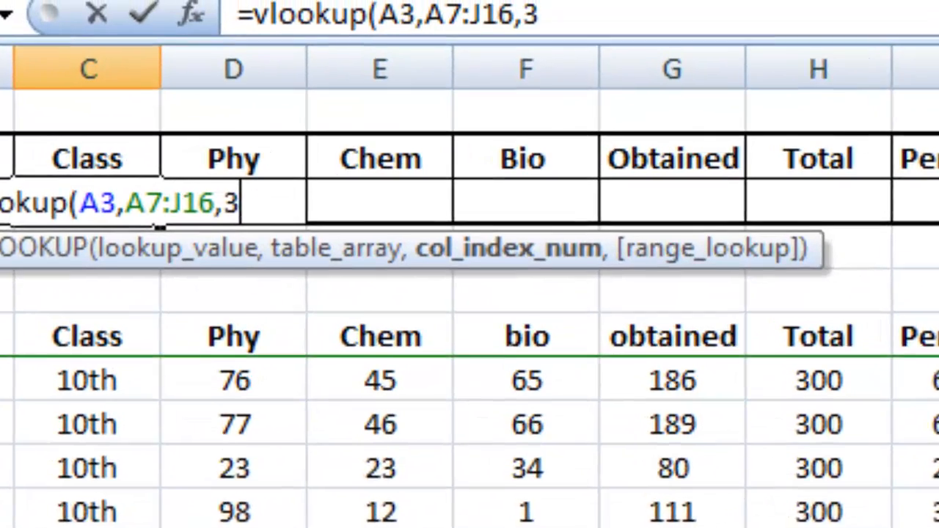
{"action": "type", "text": ","}
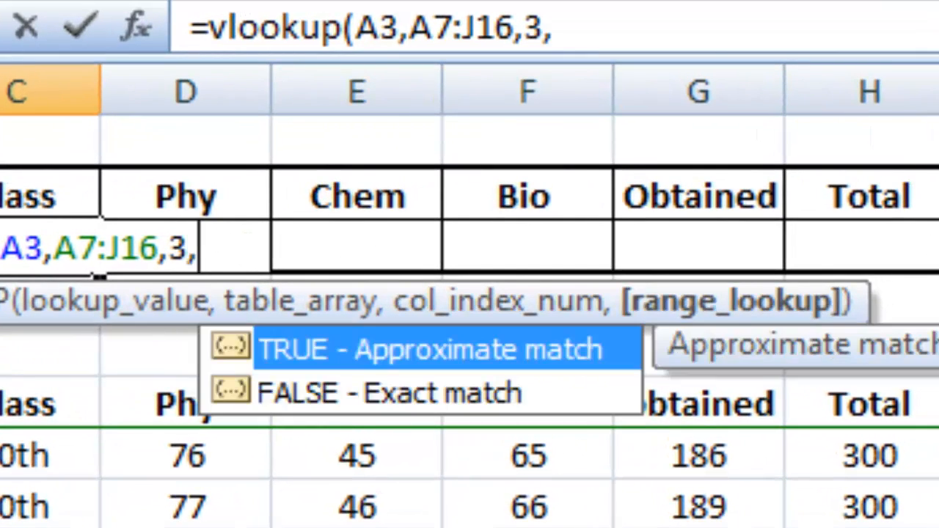
{"action": "type", "text": "False"}
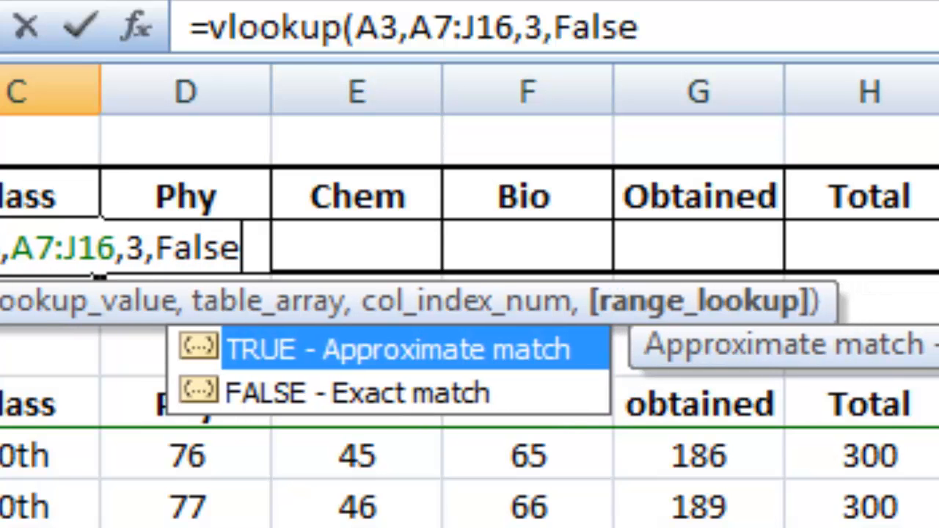
{"action": "type", "text": ")"}
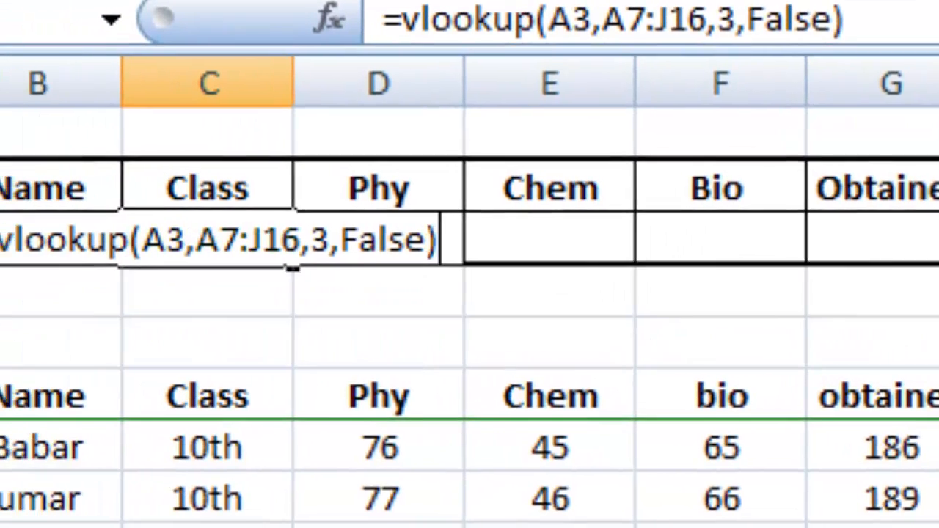
{"action": "key", "text": "Return"}
Step: Clear the formula from C3 and try to fill the B3 formula across the rest of the lookup row
{"action": "left_click", "coordinate": [528, 218]}
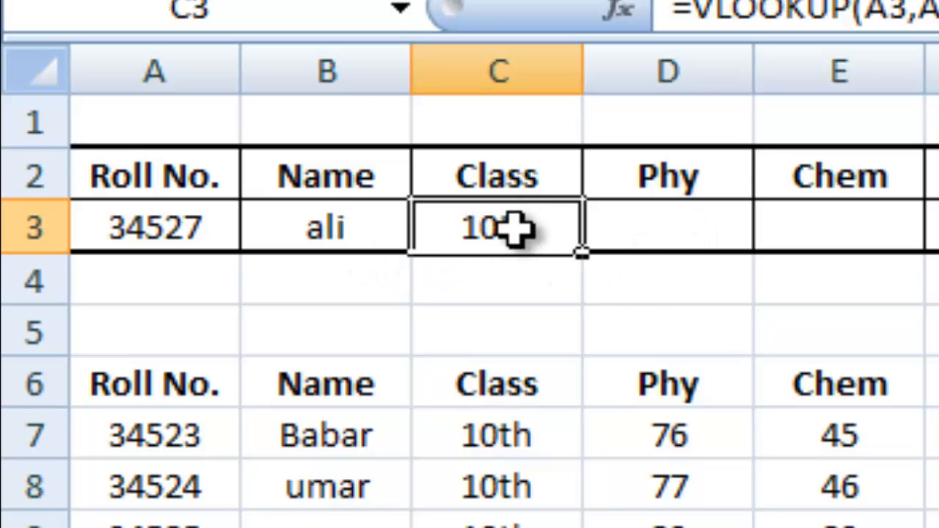
{"action": "key", "text": "Delete"}
{"action": "left_click", "coordinate": [377, 227]}
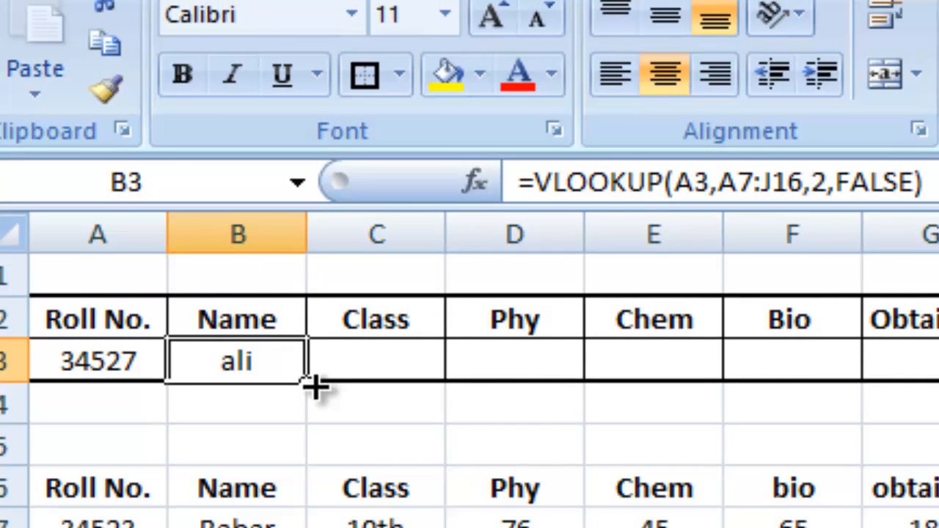
{"action": "left_click_drag", "start_coordinate": [307, 381], "coordinate": [938, 407]}
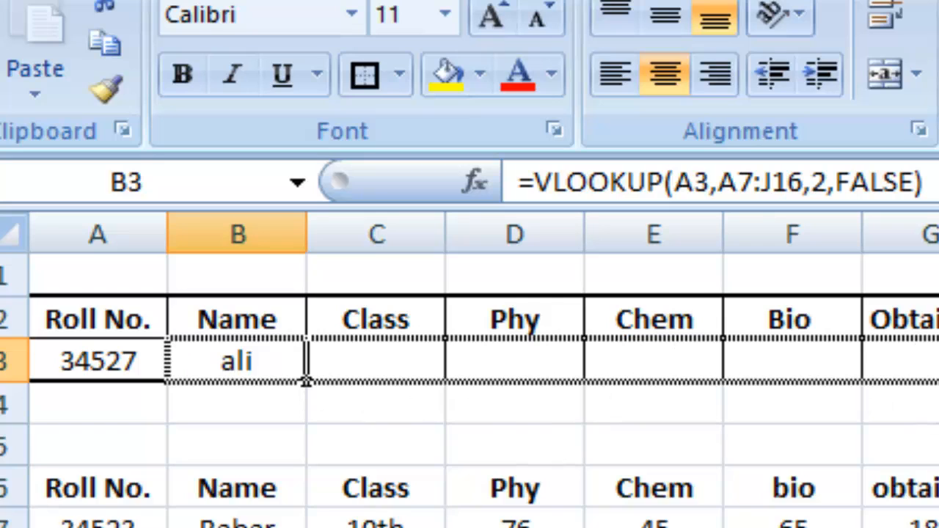
{"action": "mouse_move", "coordinate": [306, 382]}
{"action": "left_mouse_down"}
{"action": "mouse_move", "coordinate": [300, 390]}
{"action": "mouse_move", "coordinate": [300, 375]}
{"action": "mouse_move", "coordinate": [624, 346]}
{"action": "mouse_move", "coordinate": [413, 411]}
{"action": "mouse_move", "coordinate": [325, 354]}
{"action": "mouse_move", "coordinate": [308, 365]}
{"action": "mouse_move", "coordinate": [311, 384]}
{"action": "left_mouse_up"}
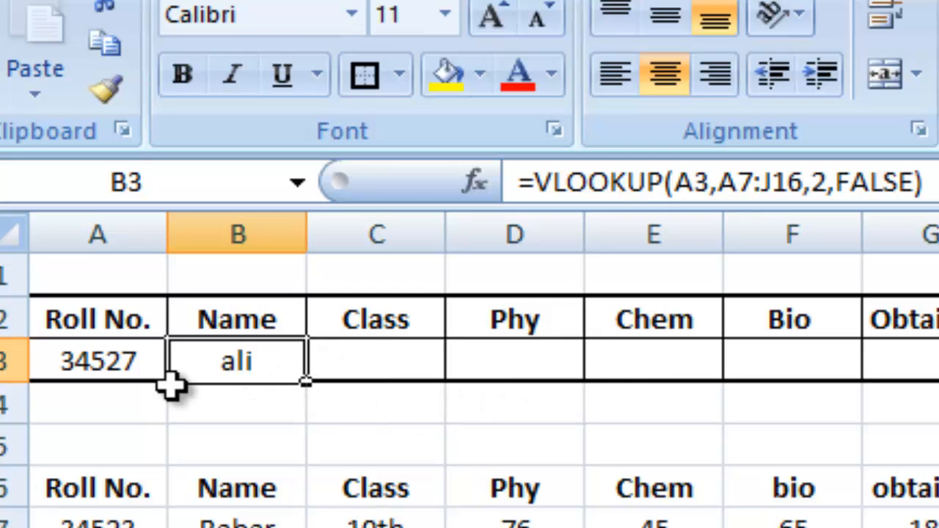
Step: Examine the lookup cell A3 and the table range A7:J16 that the B3 formula refers to
{"action": "left_click", "coordinate": [110, 361]}
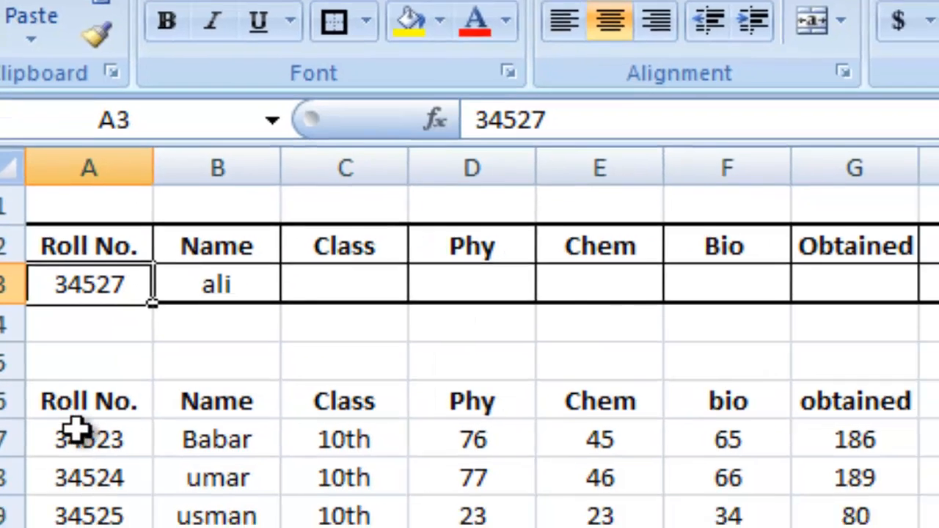
{"action": "left_click_drag", "start_coordinate": [78, 430], "coordinate": [857, 375]}
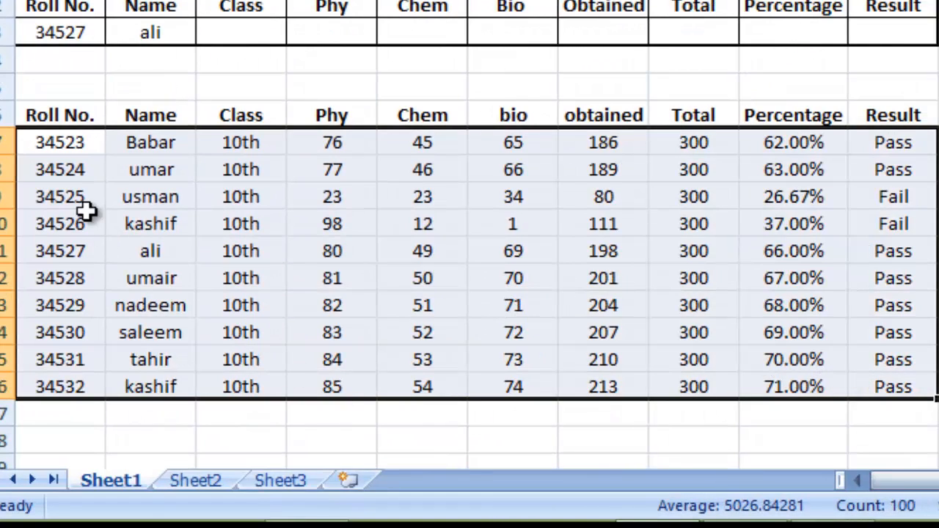
{"action": "left_click", "coordinate": [151, 35]}
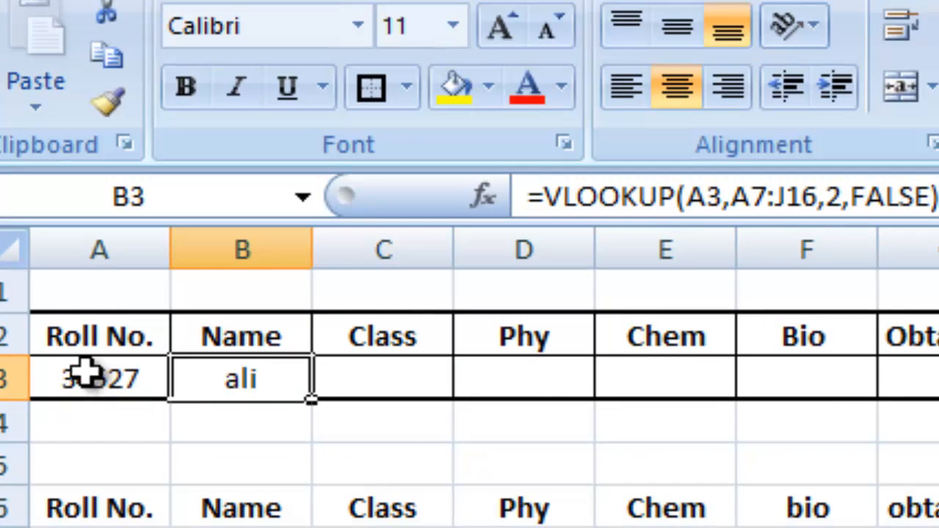
{"action": "left_click", "coordinate": [88, 375]}
Step: Make the B3 formula's references absolute, with $A$3 as lookup value and $A$7:$J$16 as table array
{"action": "left_click", "coordinate": [213, 388]}
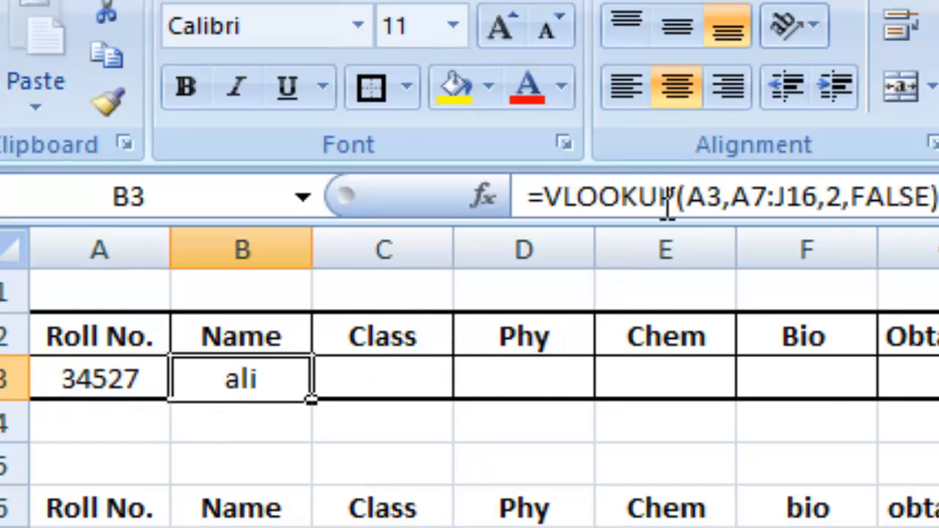
{"action": "left_click", "coordinate": [705, 198]}
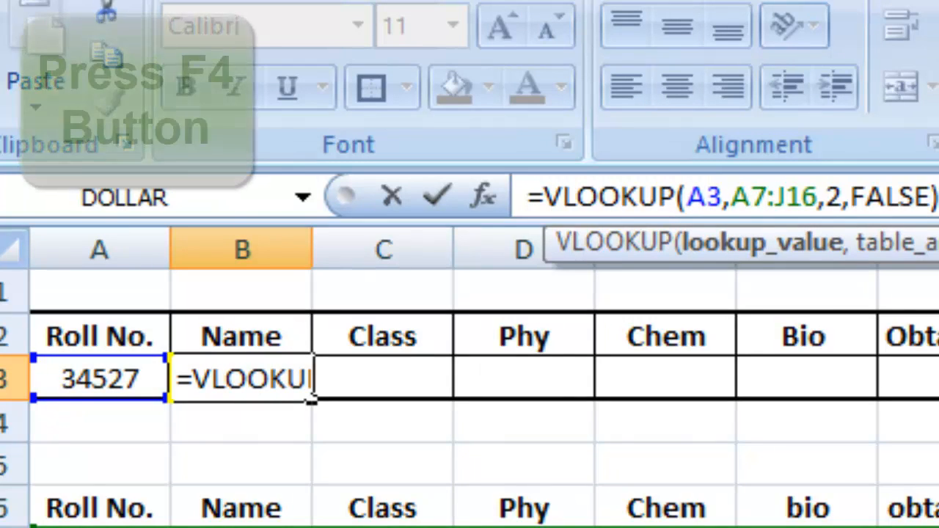
{"action": "key", "text": "F4"}
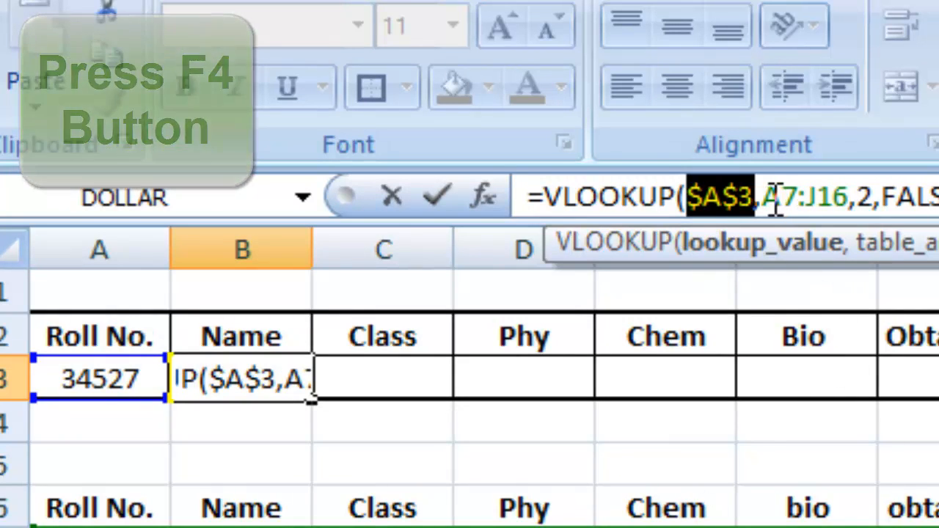
{"action": "left_click_drag", "start_coordinate": [765, 197], "coordinate": [836, 196]}
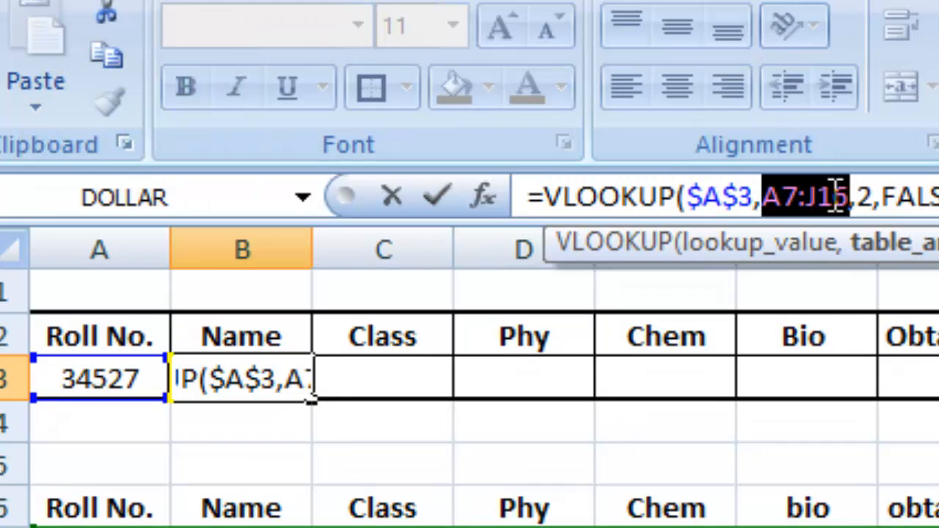
{"action": "key", "text": "F4"}
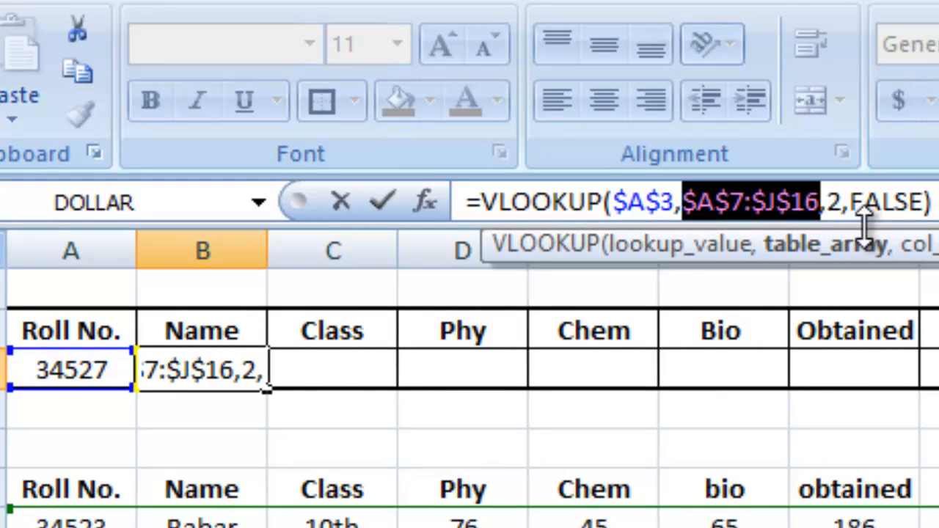
{"action": "key", "text": "Return"}
Step: Fill the B3 formula across row 3 through the Result column, J3
{"action": "left_click", "coordinate": [195, 371]}
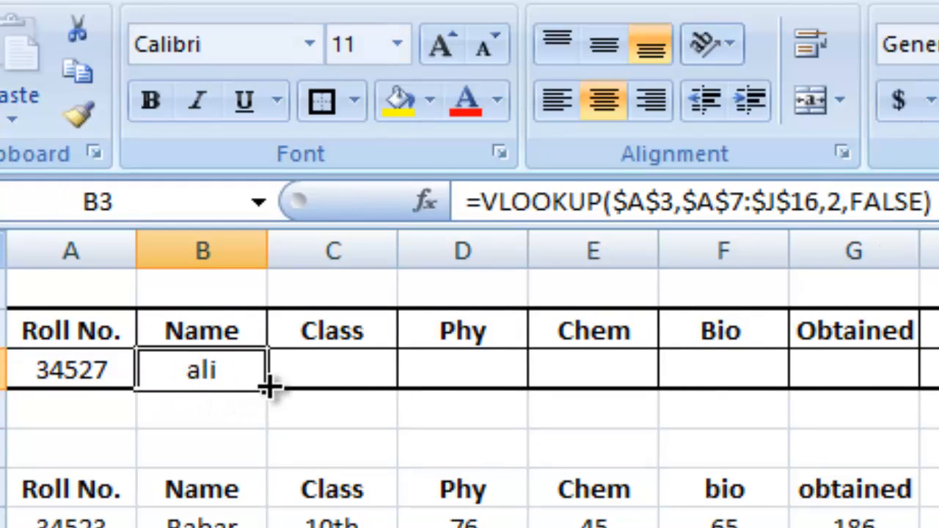
{"action": "left_click_drag", "start_coordinate": [269, 389], "coordinate": [938, 386]}
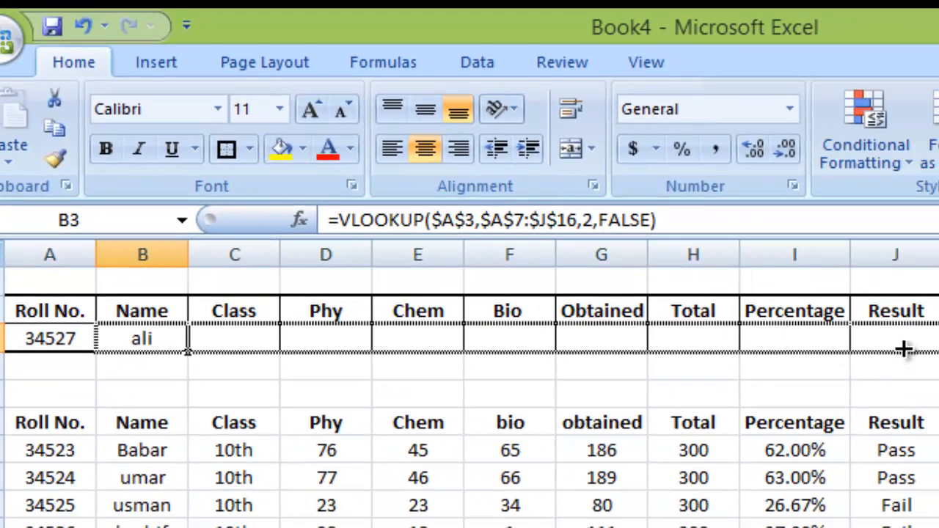
{"action": "left_click_drag", "start_coordinate": [904, 349], "coordinate": [906, 349]}
{"action": "left_click", "coordinate": [938, 478]}
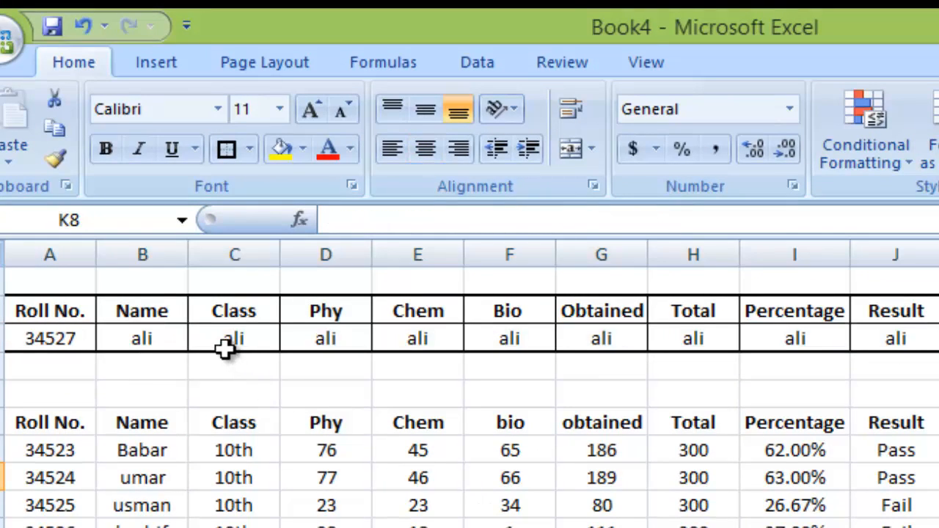
Step: Compare the formulas copied into C3 through F3 with the one in B3, checking the references and column index
{"action": "left_click", "coordinate": [228, 344]}
{"action": "left_click", "coordinate": [171, 340]}
{"action": "left_click", "coordinate": [217, 346]}
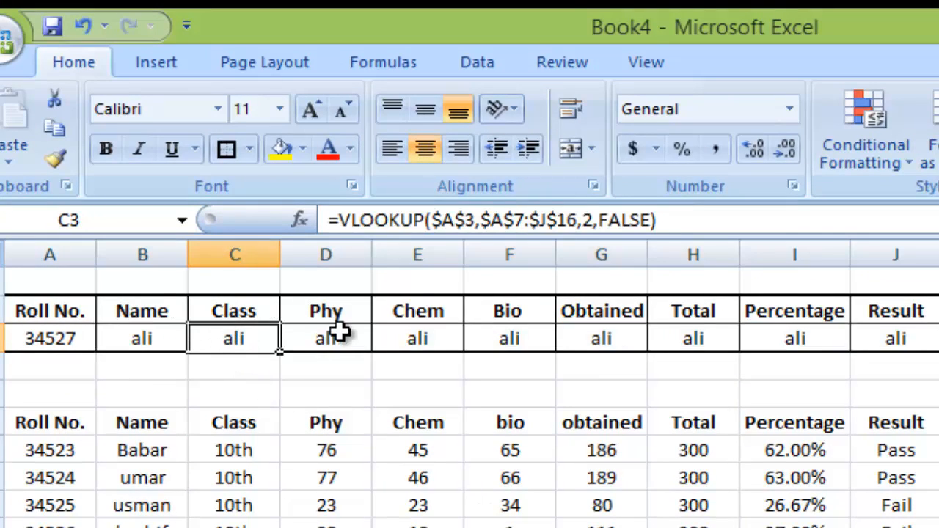
{"action": "left_click", "coordinate": [340, 334]}
{"action": "left_click", "coordinate": [448, 332]}
{"action": "left_click", "coordinate": [501, 344]}
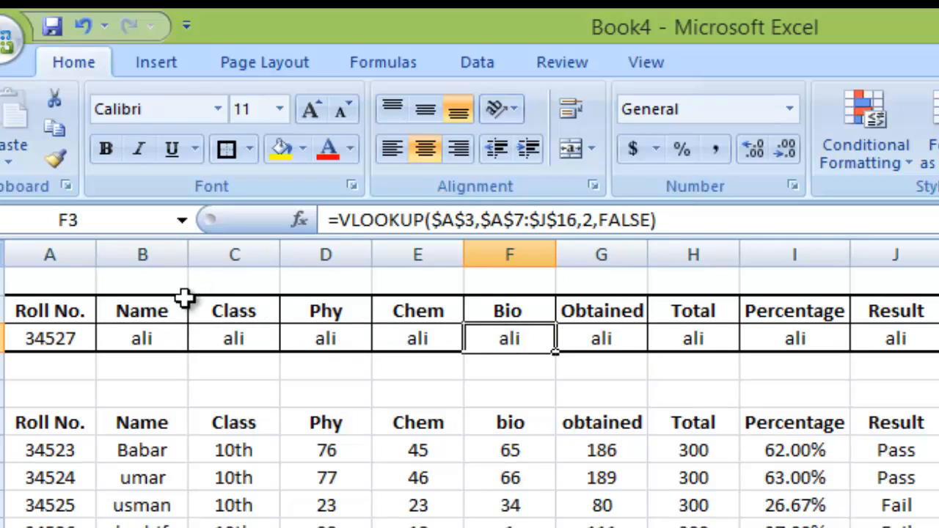
{"action": "left_click", "coordinate": [171, 340]}
{"action": "left_click", "coordinate": [229, 338]}
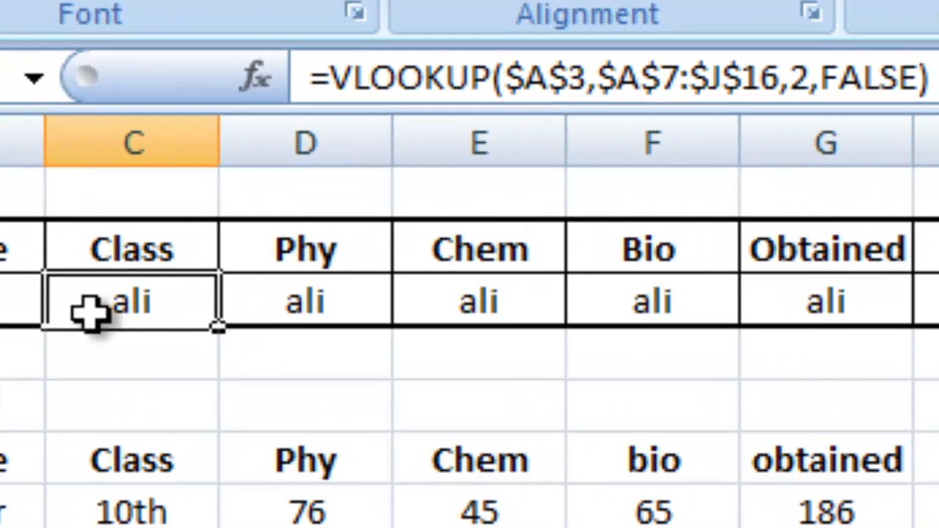
{"action": "left_click", "coordinate": [10, 304]}
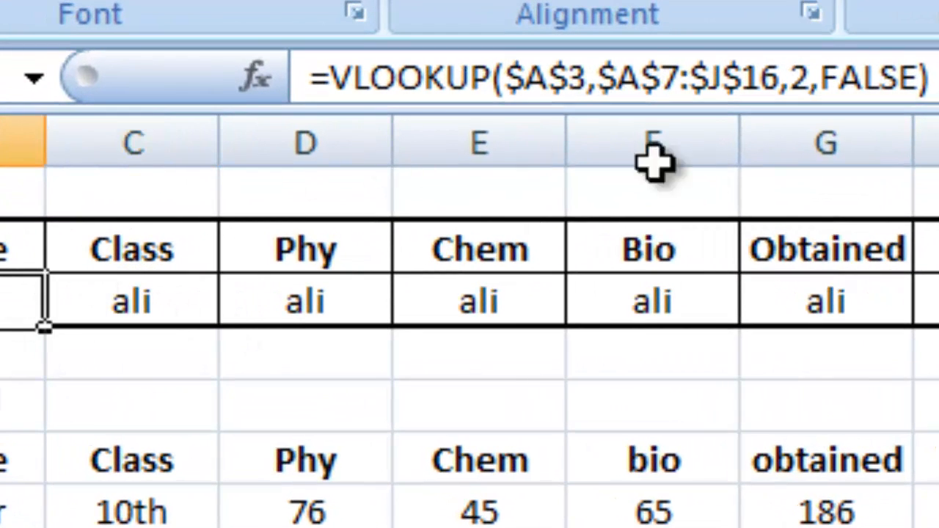
Step: Set the column index of the Class formula in C3 to 3
{"action": "left_click", "coordinate": [101, 311]}
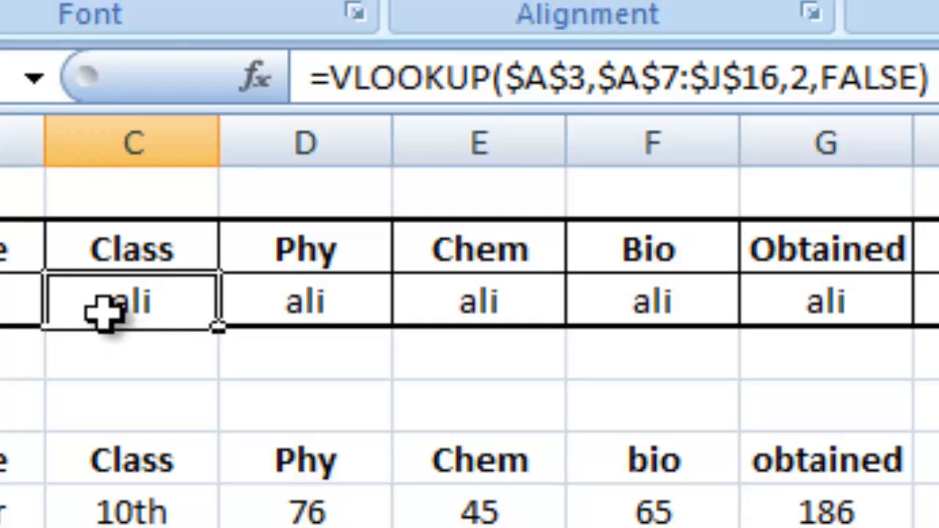
{"action": "double_click", "coordinate": [800, 78]}
{"action": "left_click", "coordinate": [810, 85]}
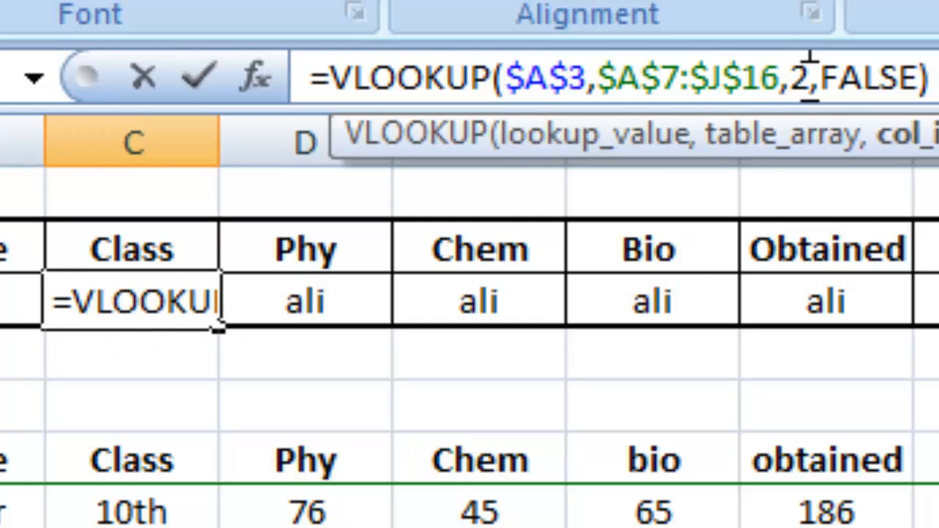
{"action": "left_click_drag", "start_coordinate": [811, 81], "coordinate": [801, 81]}
{"action": "type", "text": "3"}
{"action": "key", "text": "Return"}
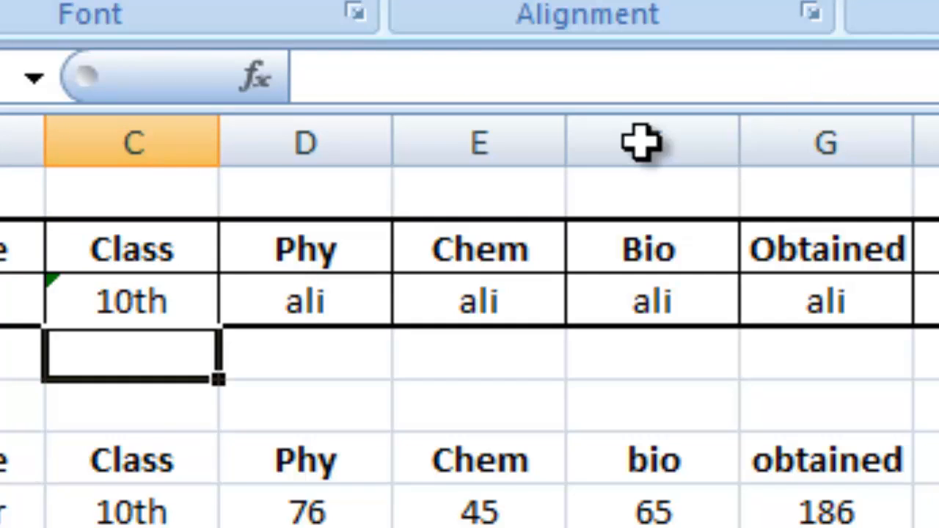
Step: Set the column index of the Phy formula in D3 to 4
{"action": "left_click", "coordinate": [364, 287]}
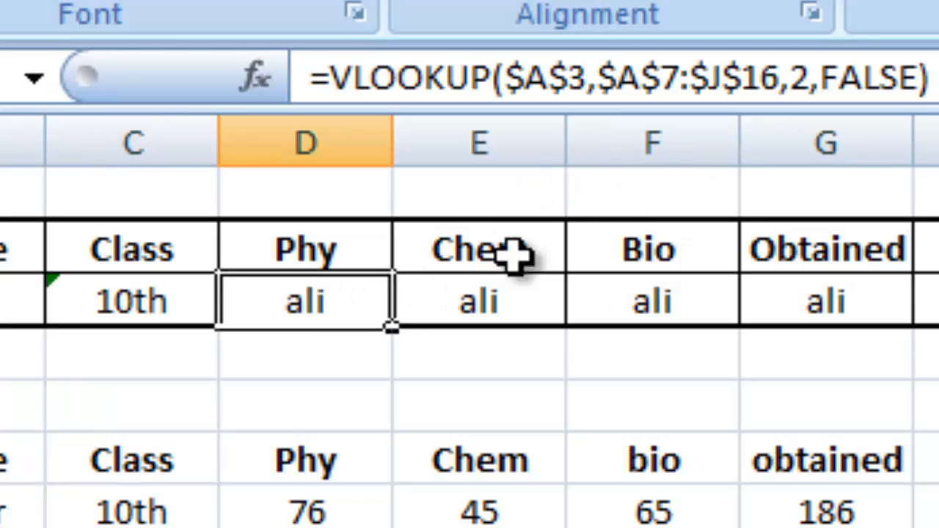
{"action": "double_click", "coordinate": [800, 78]}
{"action": "type", "text": "4"}
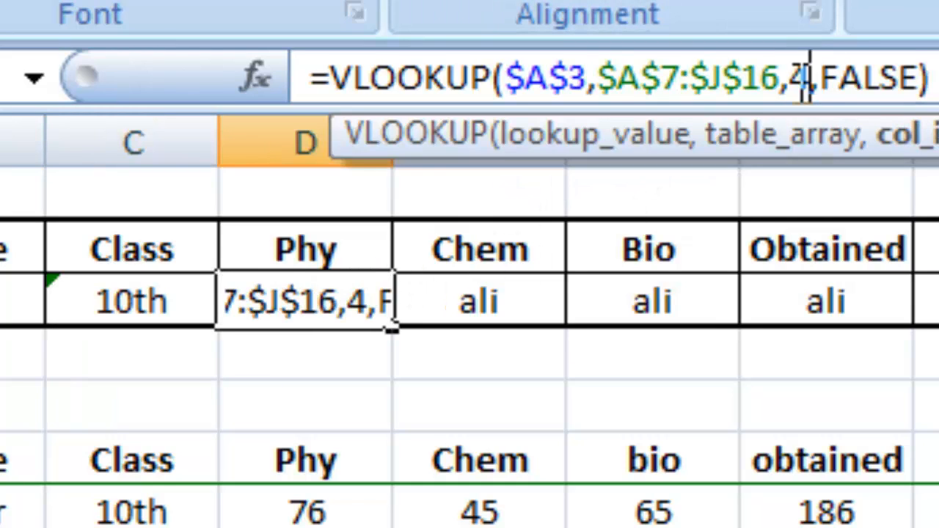
{"action": "key", "text": "Return"}
Step: Set the column index of the Chem formula in E3 to 5
{"action": "left_click", "coordinate": [550, 295]}
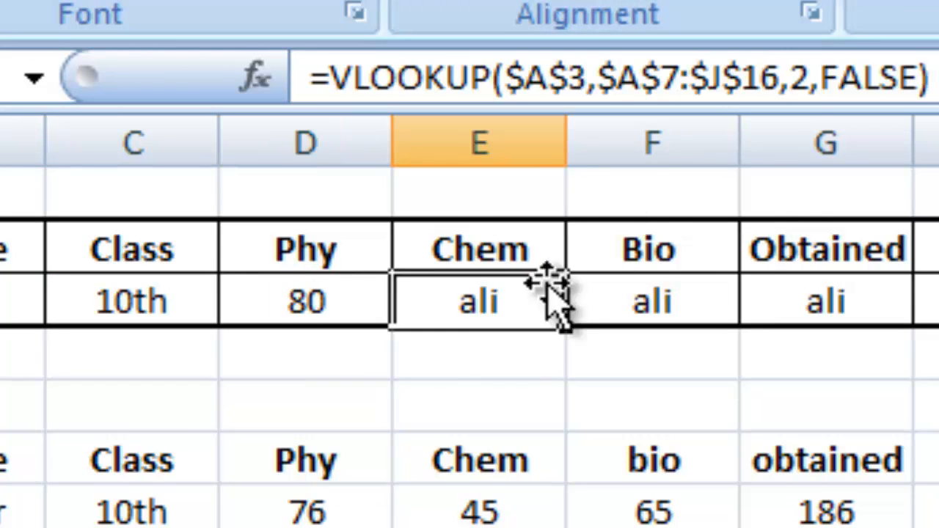
{"action": "double_click", "coordinate": [800, 77]}
{"action": "type", "text": "5"}
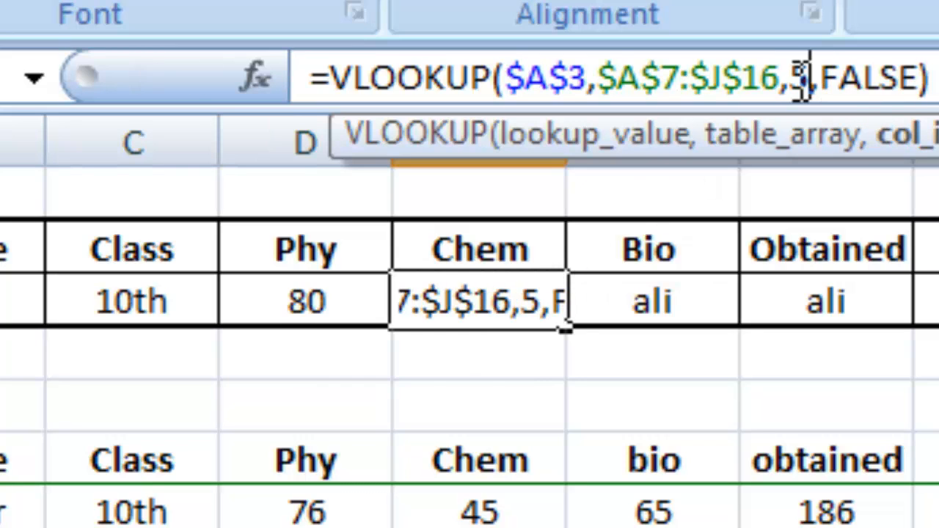
{"action": "key", "text": "Return"}
Step: Set the column index of the Bio formula in F3 to 6
{"action": "left_click", "coordinate": [651, 312]}
{"action": "double_click", "coordinate": [800, 78]}
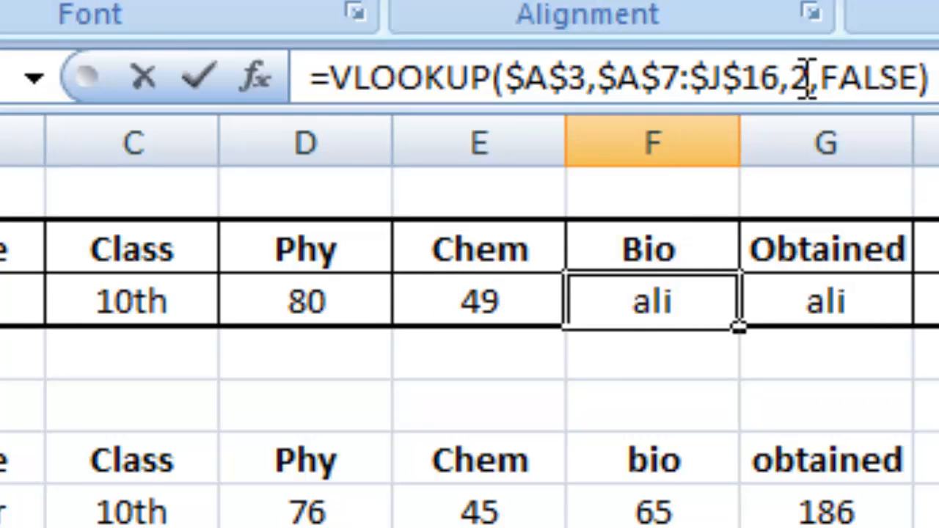
{"action": "type", "text": "6"}
{"action": "key", "text": "Return"}
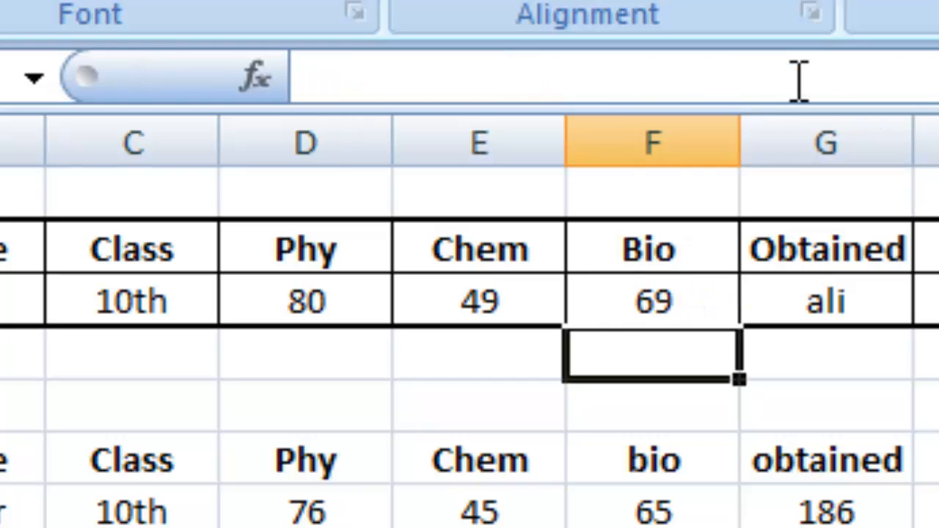
Step: Set the column index of the Obtained formula in G3 to 7
{"action": "left_click", "coordinate": [818, 300]}
{"action": "double_click", "coordinate": [803, 78]}
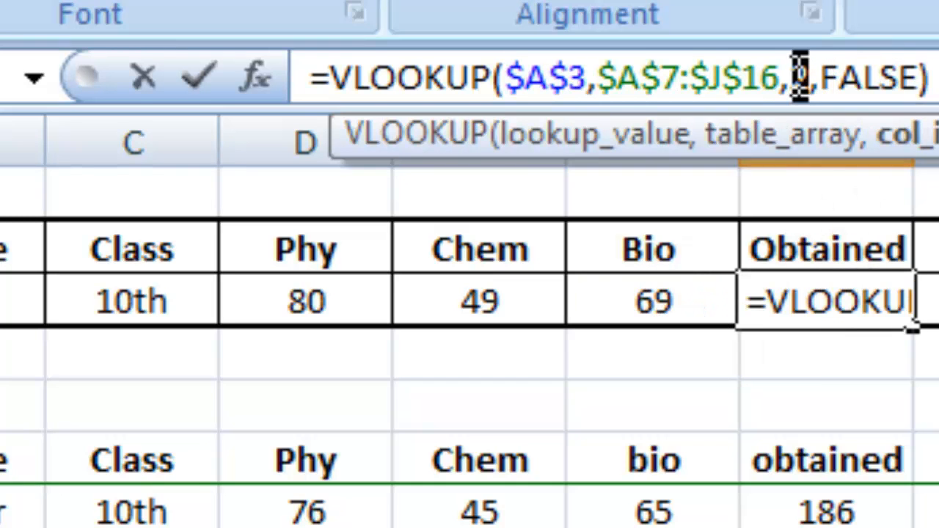
{"action": "type", "text": "7"}
{"action": "key", "text": "Return"}
Step: Set the column index of the Total formula in H3 to 8
{"action": "left_click", "coordinate": [714, 311]}
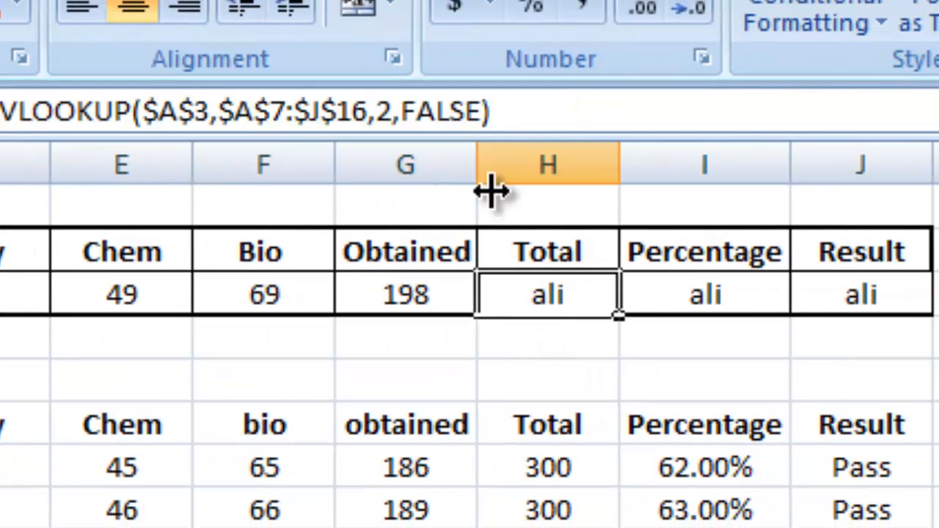
{"action": "left_click", "coordinate": [555, 106]}
{"action": "double_click", "coordinate": [386, 114]}
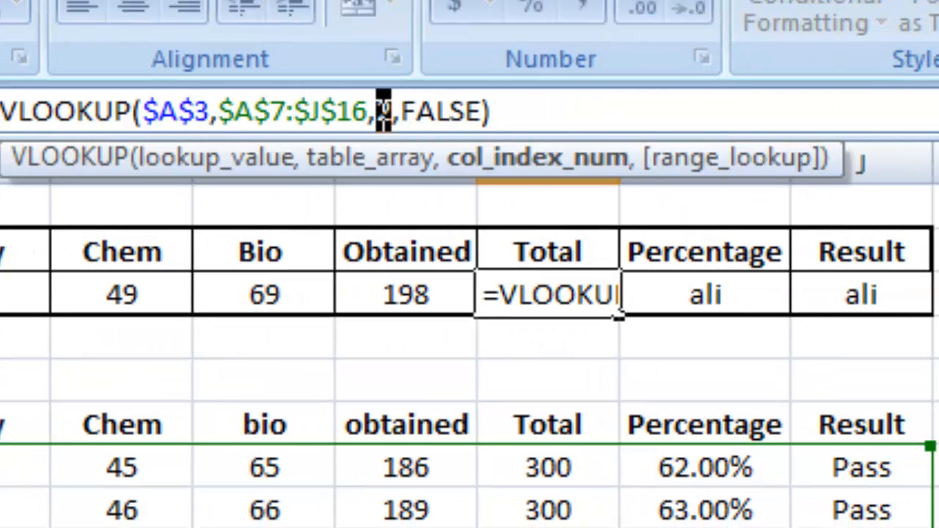
{"action": "type", "text": "8"}
{"action": "key", "text": "Return"}
Step: Set the column index of the Percentage formula in I3 to 9
{"action": "left_click", "coordinate": [650, 298]}
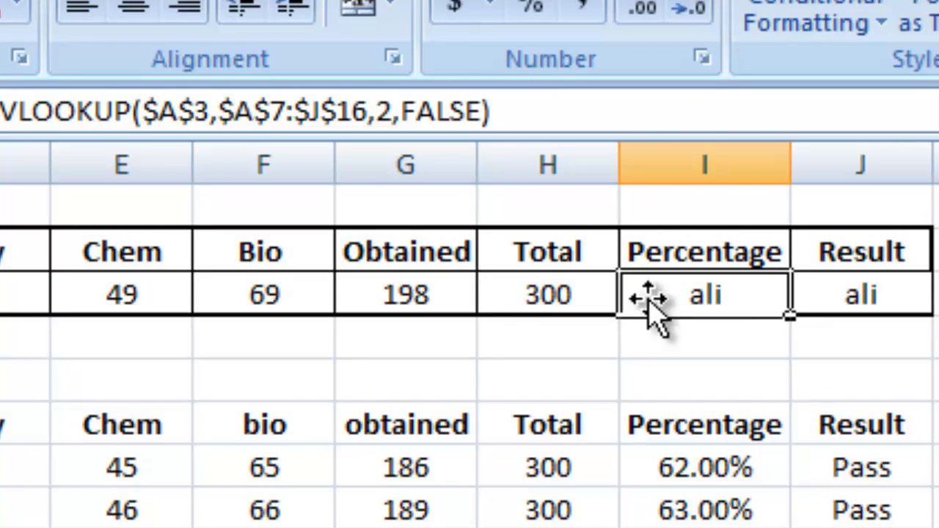
{"action": "left_click", "coordinate": [385, 114]}
{"action": "double_click", "coordinate": [385, 114]}
{"action": "type", "text": "9"}
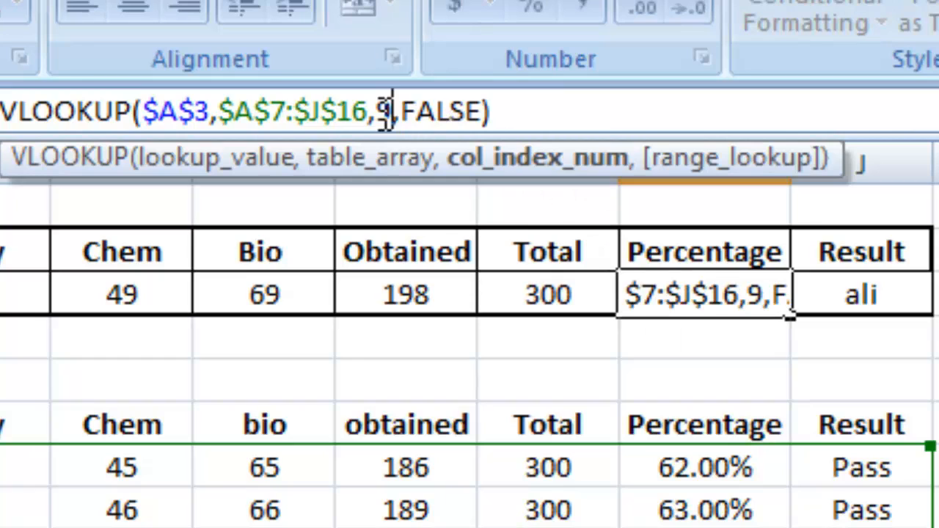
{"action": "key", "text": "Return"}
Step: Set the column index of the Result formula in J3 to 10
{"action": "left_click", "coordinate": [811, 292]}
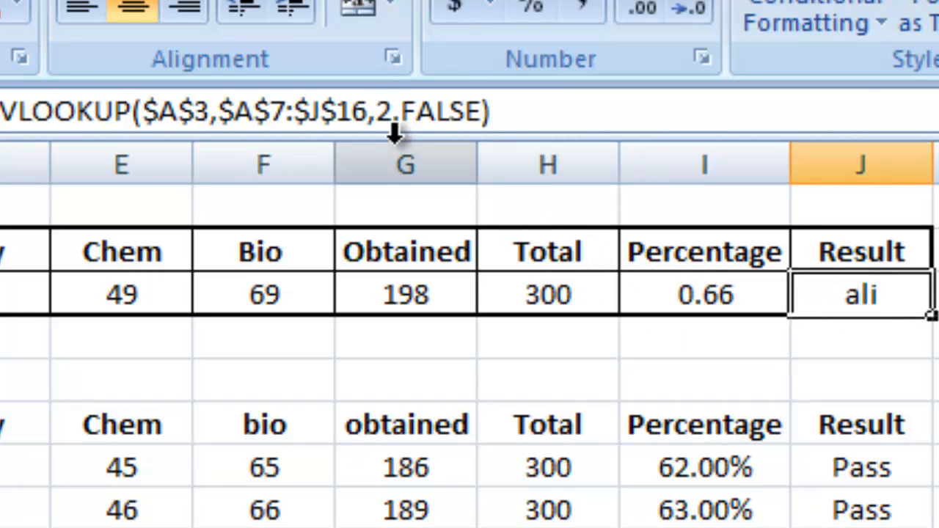
{"action": "left_click", "coordinate": [385, 113]}
{"action": "double_click", "coordinate": [385, 114]}
{"action": "type", "text": "10"}
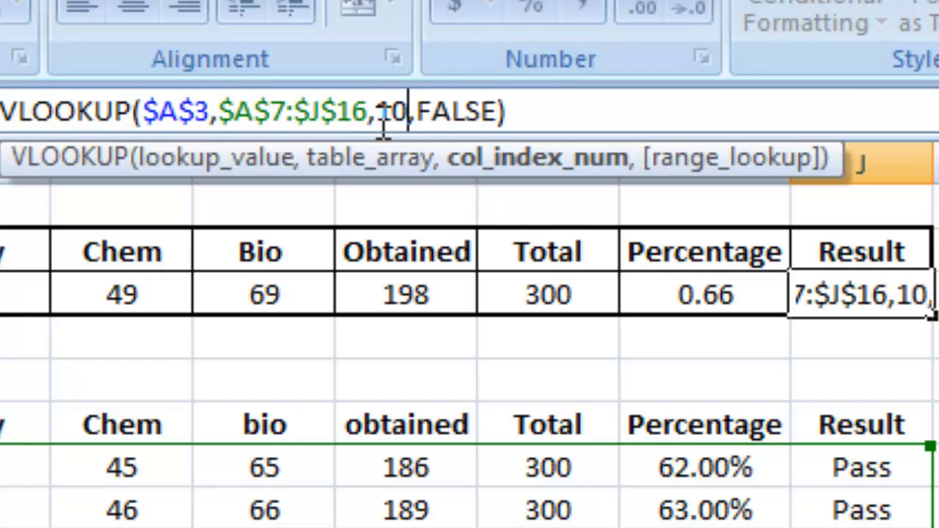
{"action": "key", "text": "Return"}
Step: Format the Percentage cell I3 as a percentage with two decimal places
{"action": "left_click", "coordinate": [715, 312]}
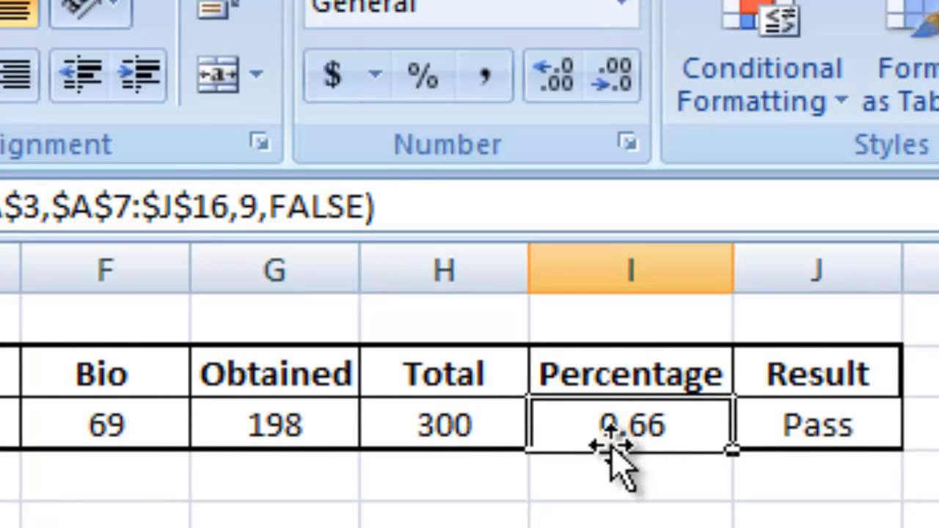
{"action": "left_click", "coordinate": [423, 77]}
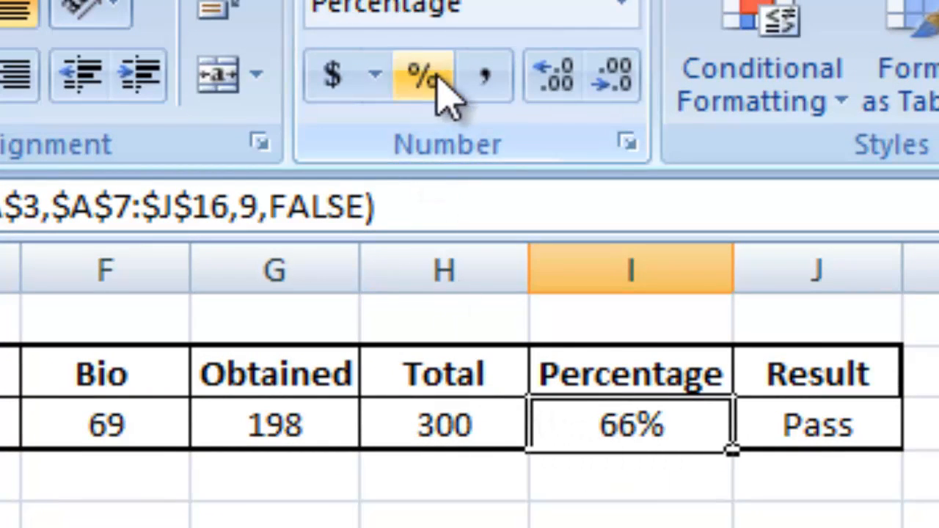
{"action": "left_click", "coordinate": [566, 94]}
{"action": "left_click", "coordinate": [567, 94]}
{"action": "left_click", "coordinate": [932, 525]}
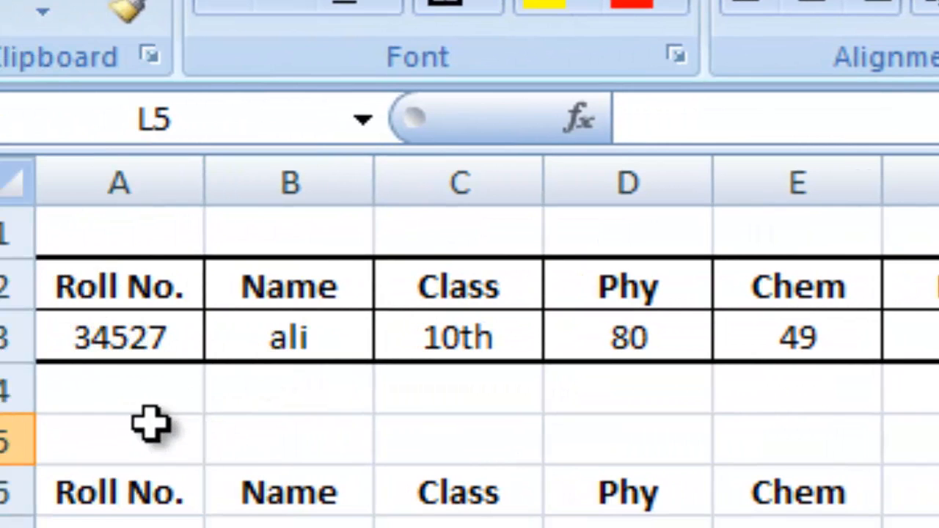
Step: Test the lookup row by entering the roll number of the row 14 student in A3
{"action": "left_click", "coordinate": [132, 333]}
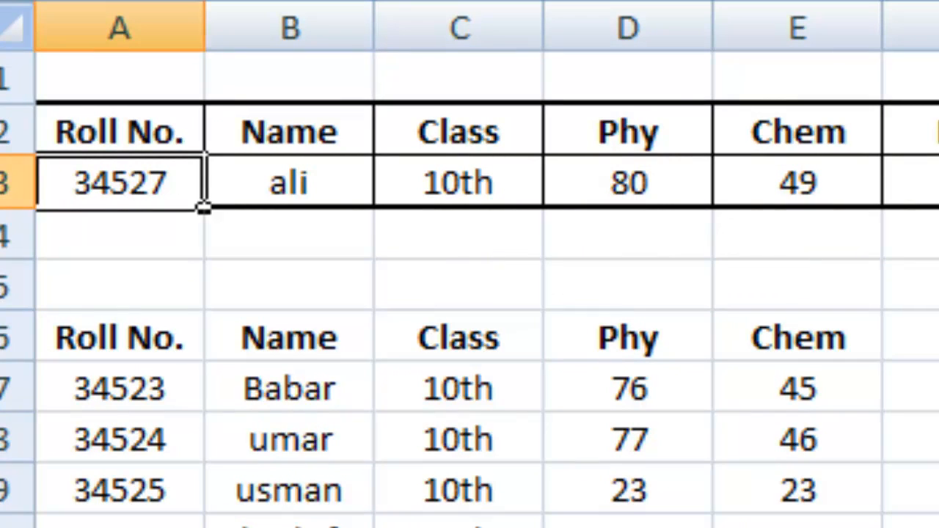
{"action": "type", "text": "34530"}
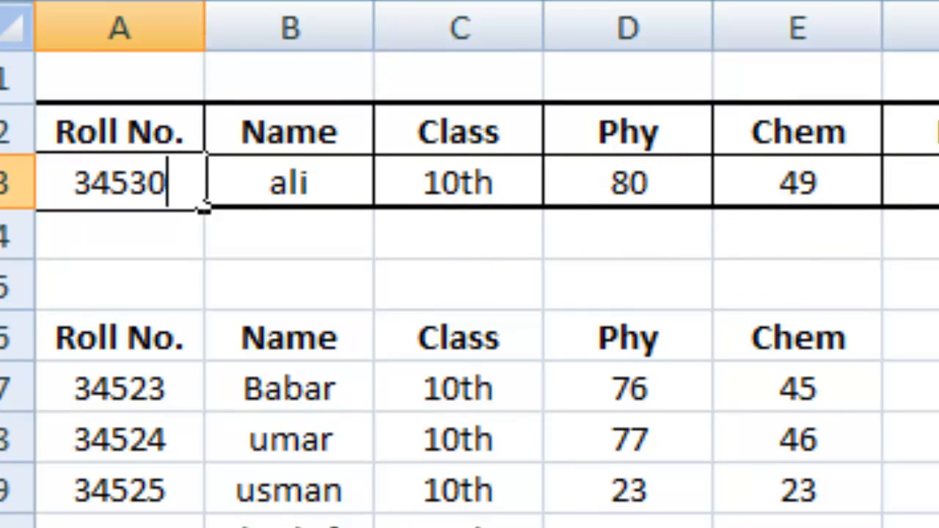
{"action": "key", "text": "Return"}
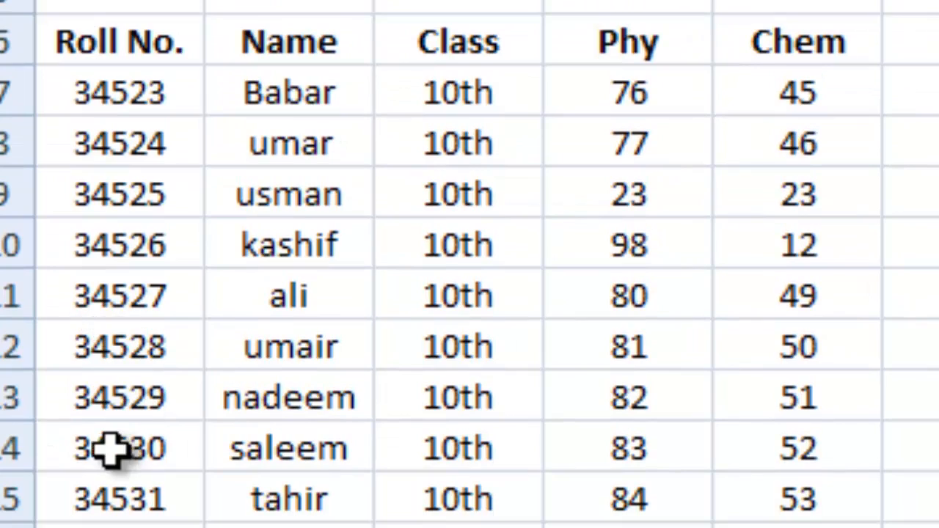
Step: Select the source record A14:J14 to compare its fields with the lookup row
{"action": "left_click", "coordinate": [117, 449]}
{"action": "left_click_drag", "start_coordinate": [276, 457], "coordinate": [938, 397]}
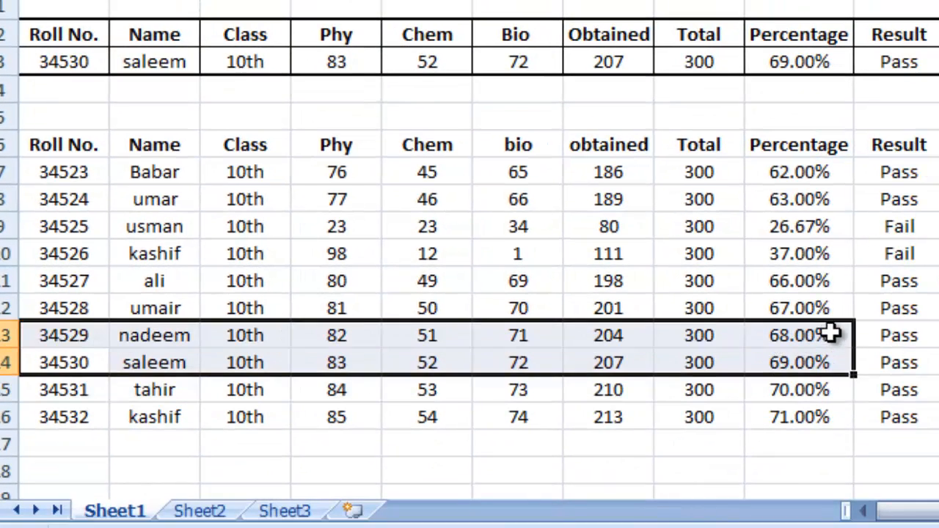
{"action": "left_click_drag", "start_coordinate": [831, 334], "coordinate": [897, 364]}
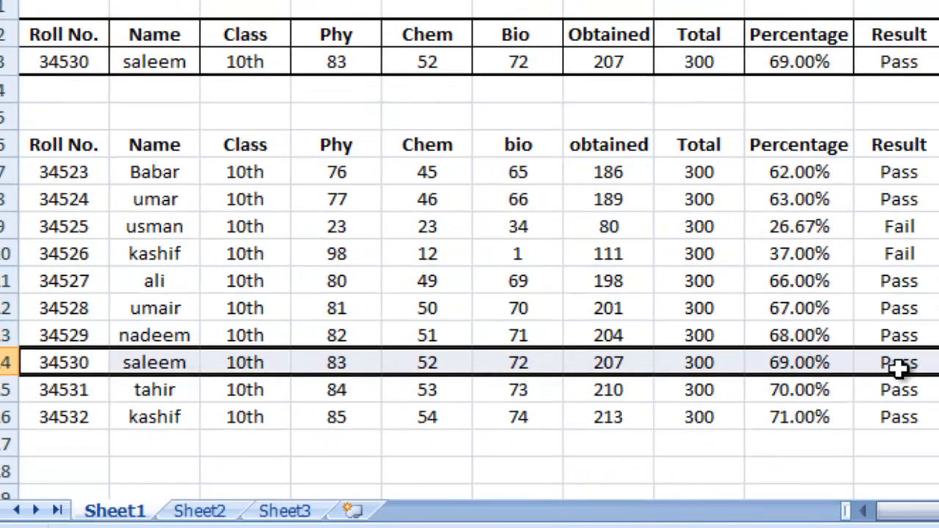
Step: Replace the roll number in A3 with that of the row 7 student
{"action": "left_click", "coordinate": [91, 66]}
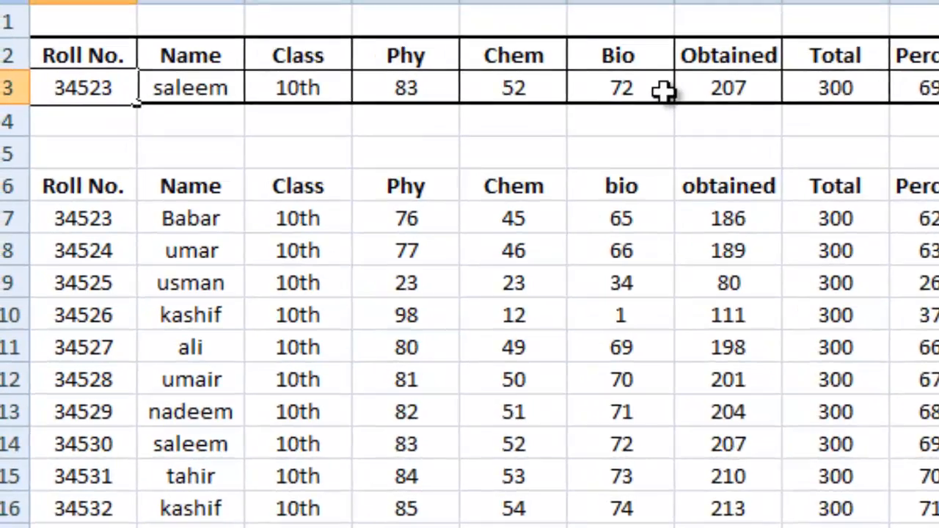
{"action": "key", "text": "Return"}
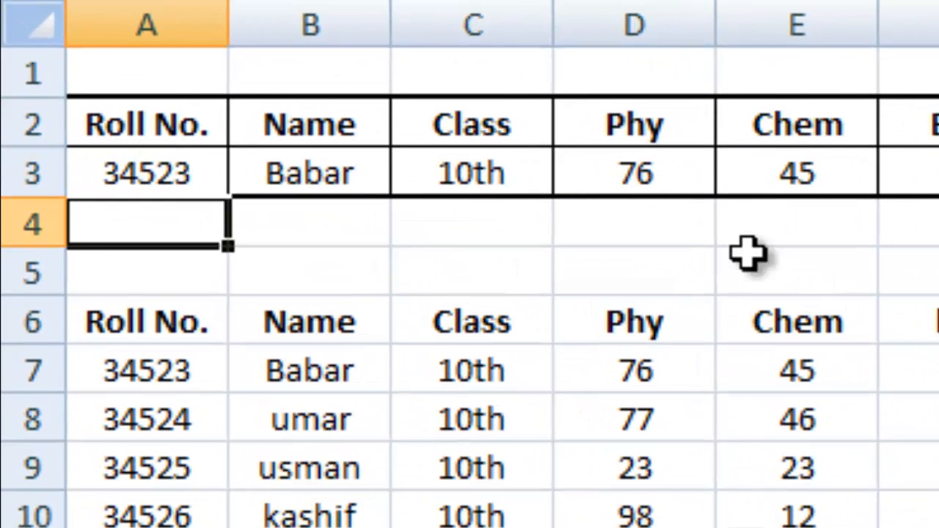
{"action": "left_click", "coordinate": [170, 173]}
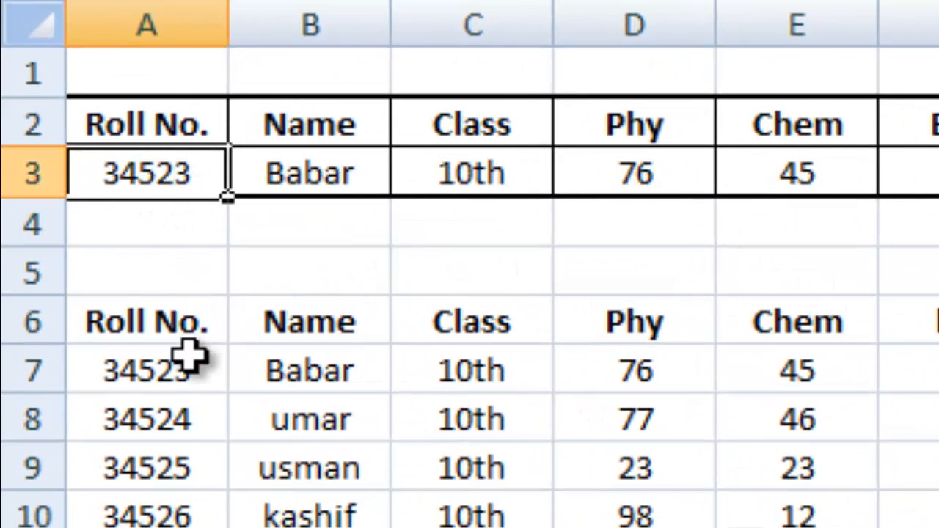
Step: Select the source record A7:J7 to compare its fields with the lookup row
{"action": "left_click", "coordinate": [188, 370]}
{"action": "left_click_drag", "start_coordinate": [147, 363], "coordinate": [938, 388]}
{"action": "left_click_drag", "start_coordinate": [931, 336], "coordinate": [934, 330]}
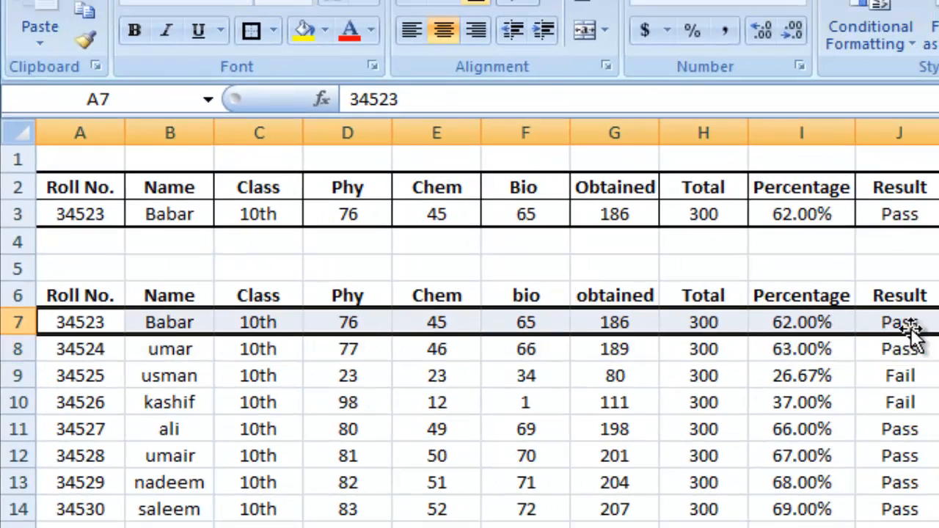